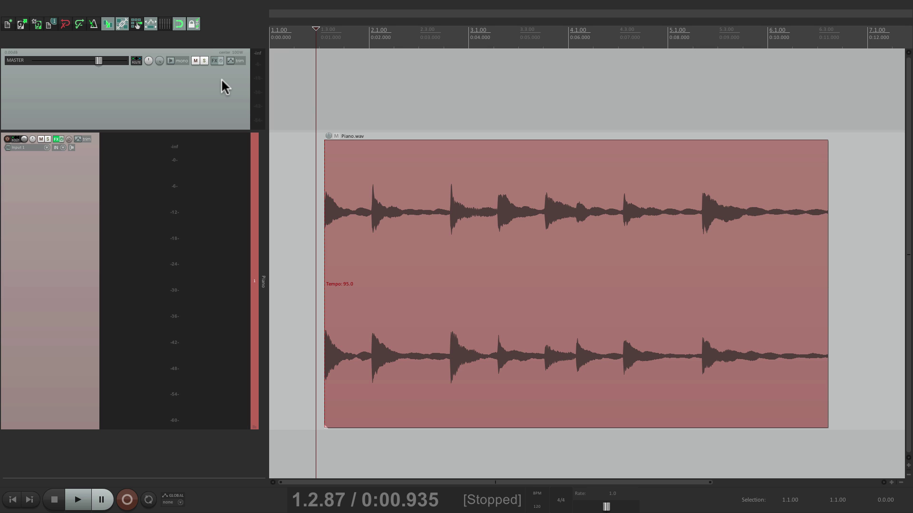
Raise Piano.wav's item volume to +24 dB and play it back, clipping the track at +15.9
{"action": "key", "text": "space"}
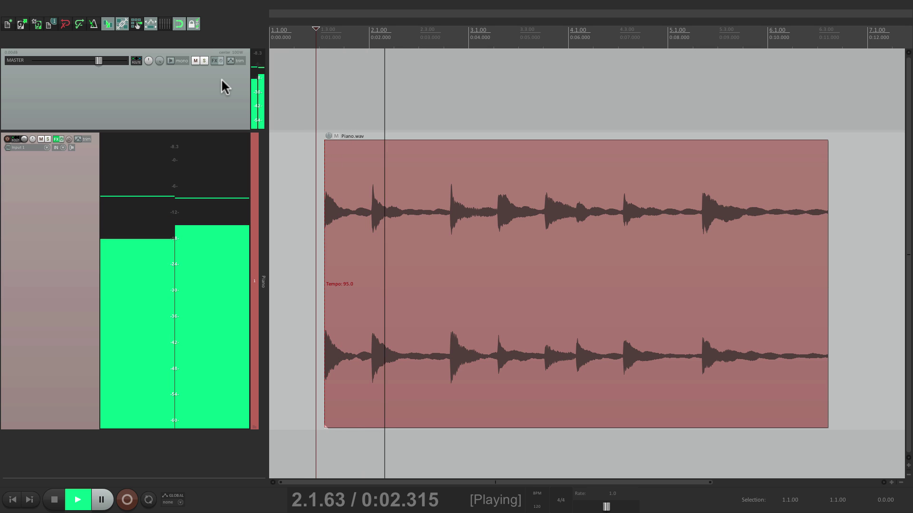
{"action": "key", "text": "space"}
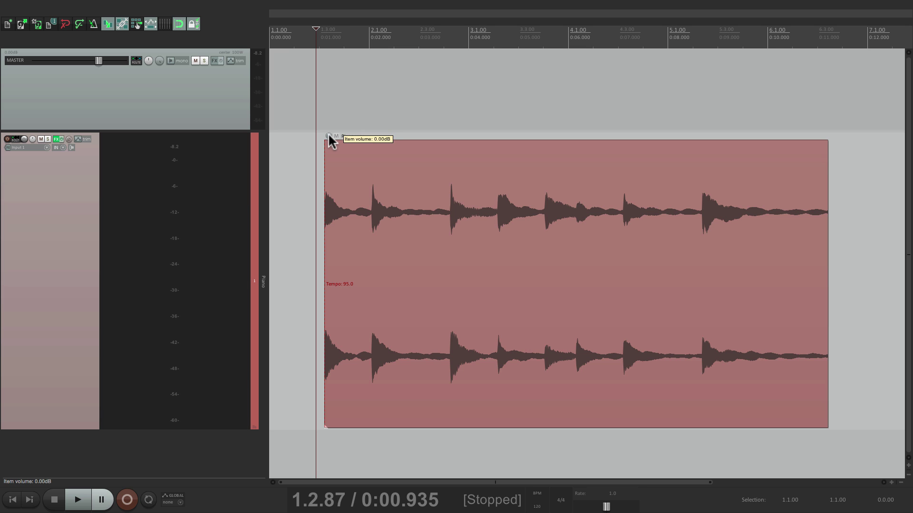
{"action": "left_click_drag", "start_coordinate": [329, 138], "coordinate": [330, 2]}
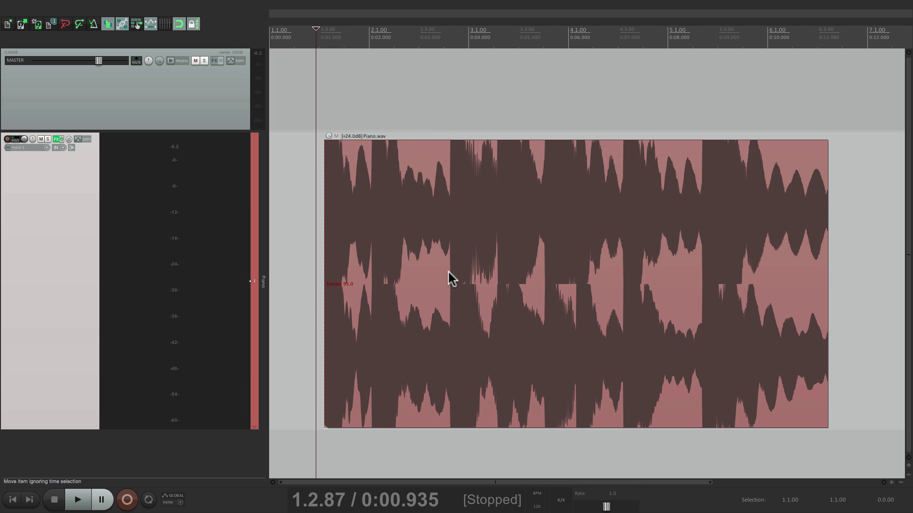
{"action": "key", "text": "space"}
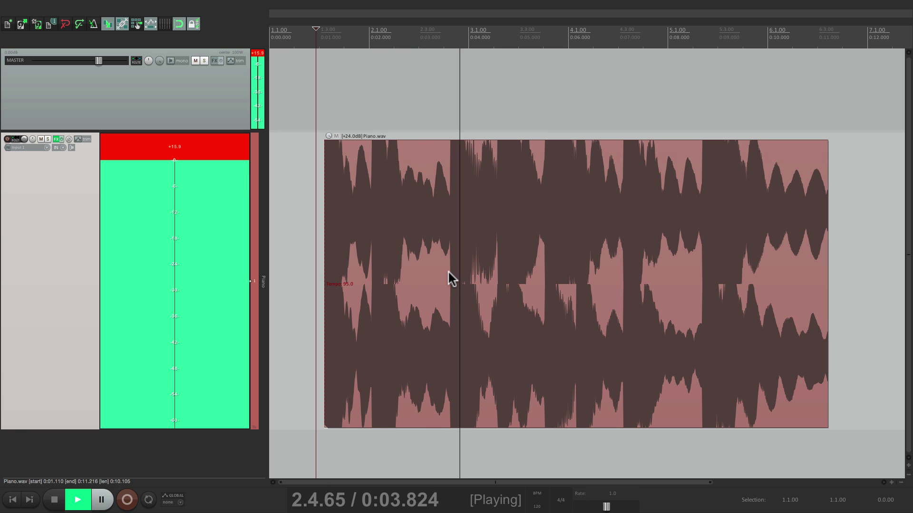
{"action": "key", "text": "space"}
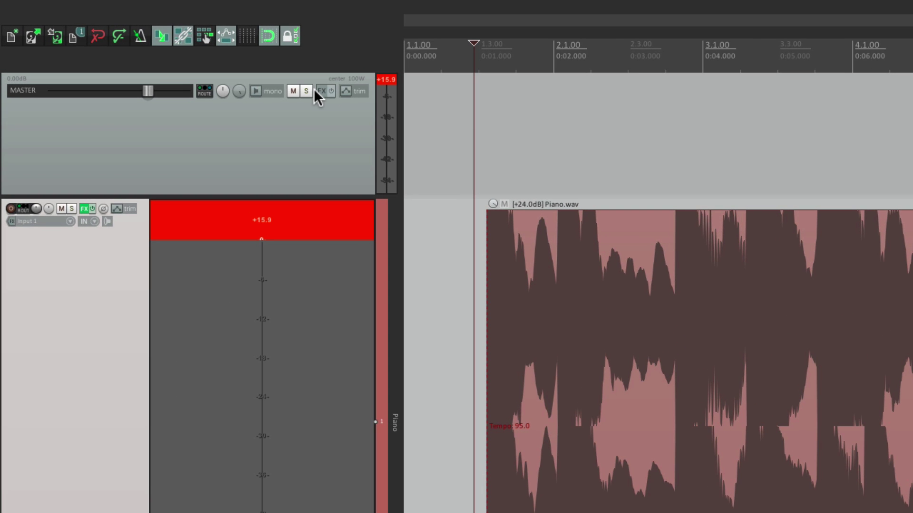
Add JS: Volume/Pan Smoother v5 to the master track using the 'volume' filter
{"action": "left_click", "coordinate": [321, 90]}
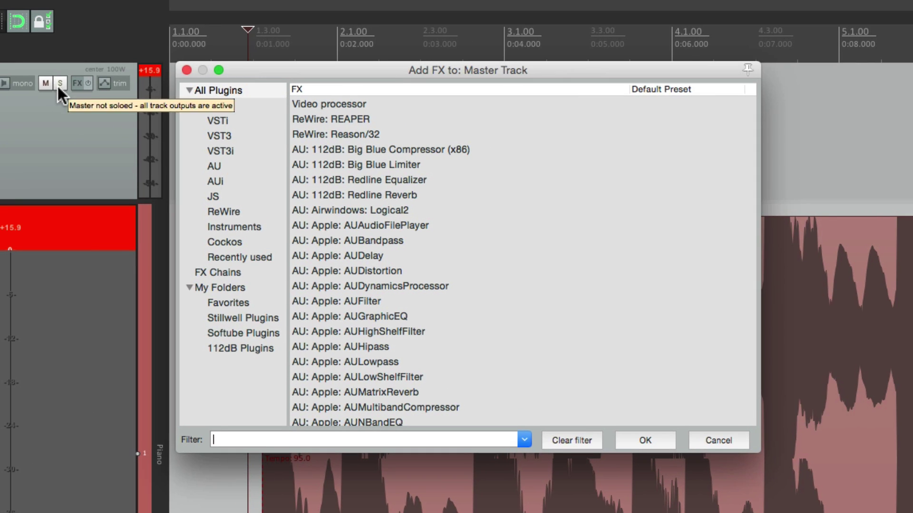
{"action": "type", "text": "volume"}
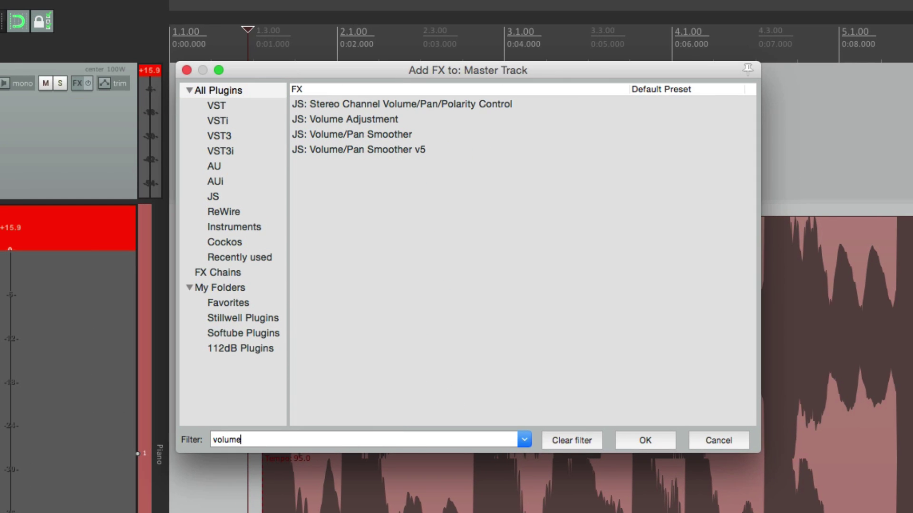
{"action": "left_click", "coordinate": [400, 149]}
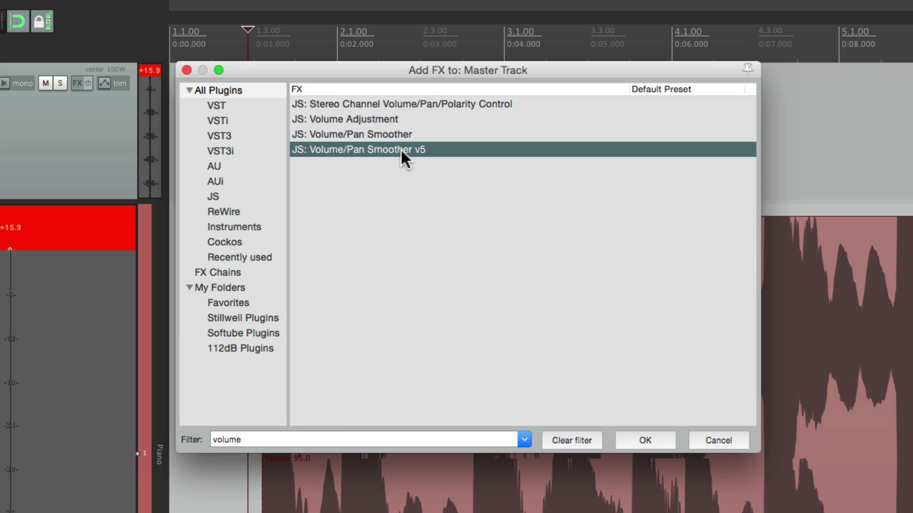
{"action": "double_click", "coordinate": [400, 149]}
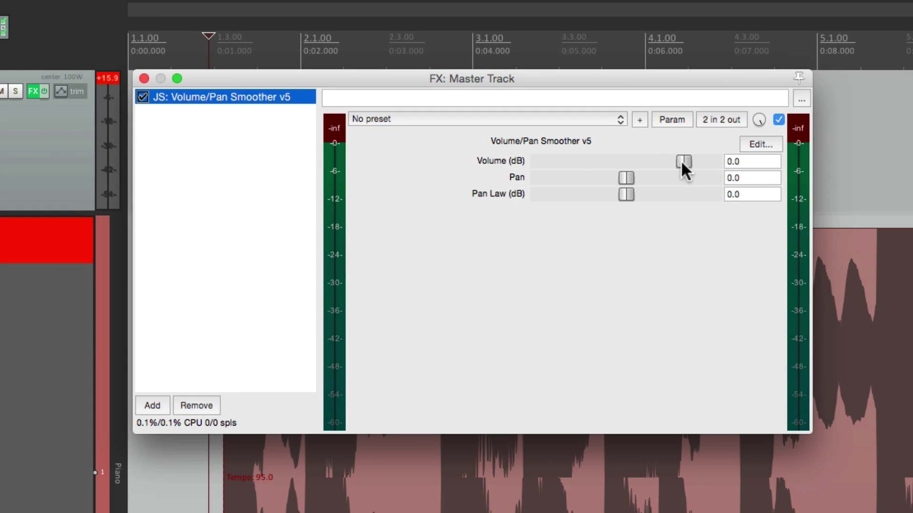
Set the smoother's Volume (dB) to -16 and play the mix
{"action": "left_click", "coordinate": [748, 161]}
{"action": "type", "text": "-16"}
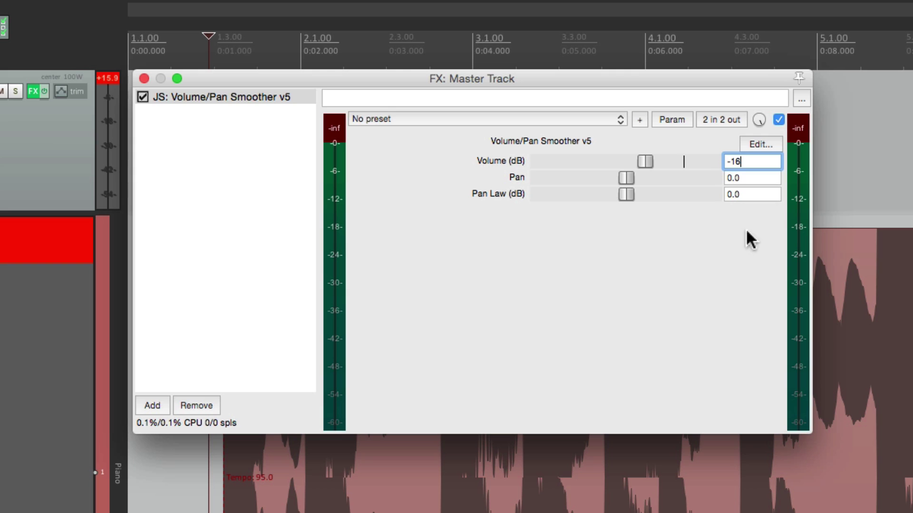
{"action": "key", "text": "Return"}
{"action": "key", "text": "space"}
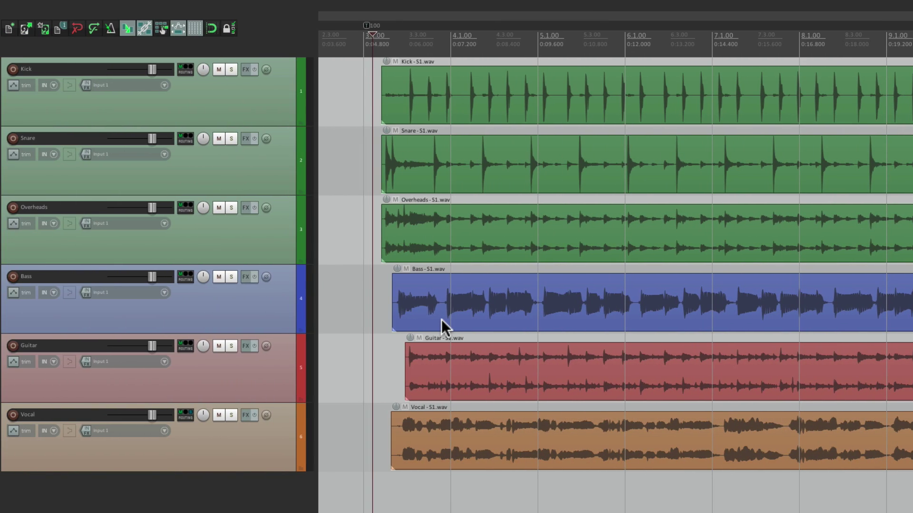
{"action": "key", "text": "space"}
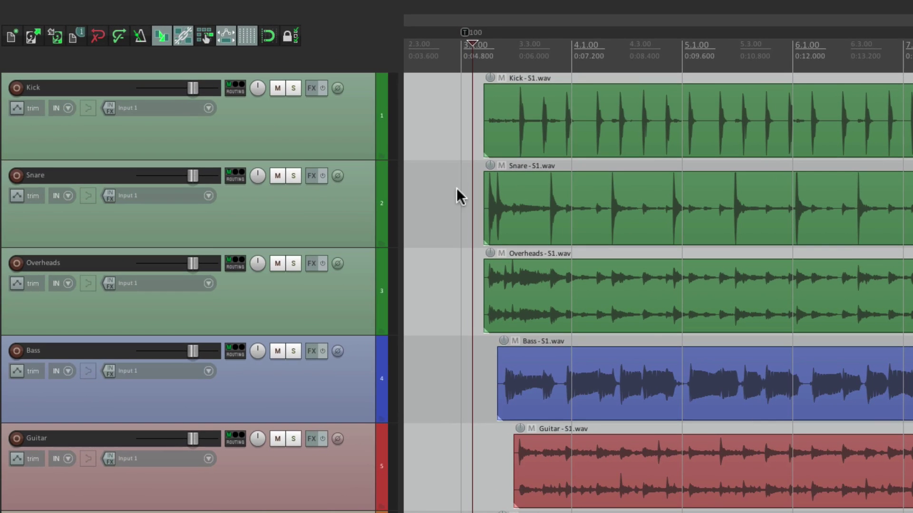
Turn on View > Master Track and play the project, watching the master meter peak at +7.7
{"action": "left_click", "coordinate": [165, 8]}
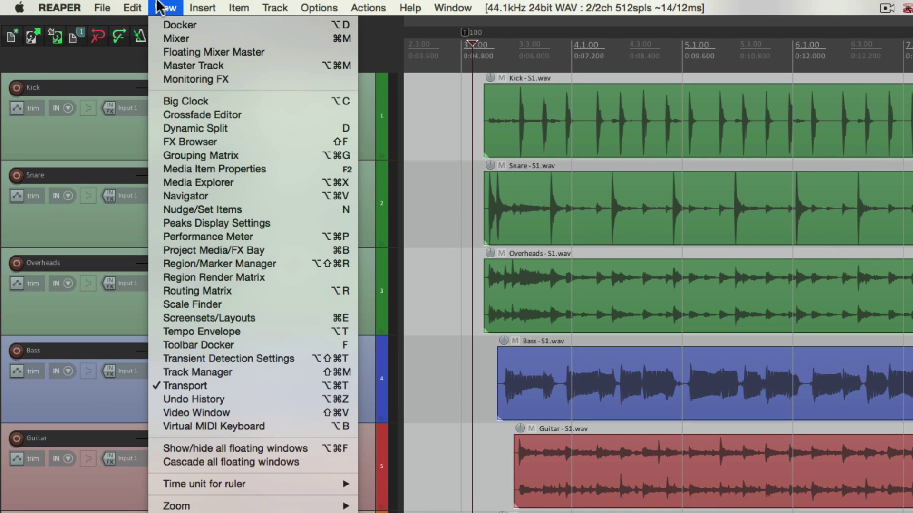
{"action": "left_click", "coordinate": [164, 65]}
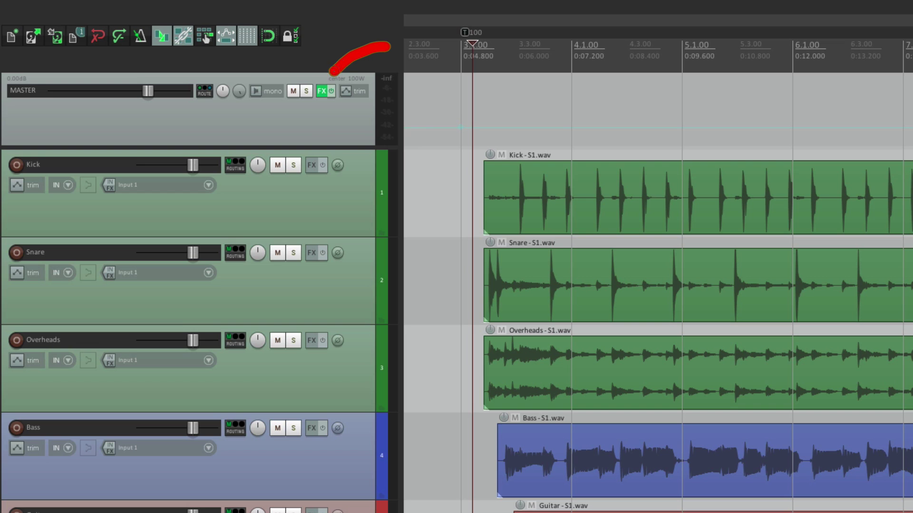
{"action": "key", "text": "space"}
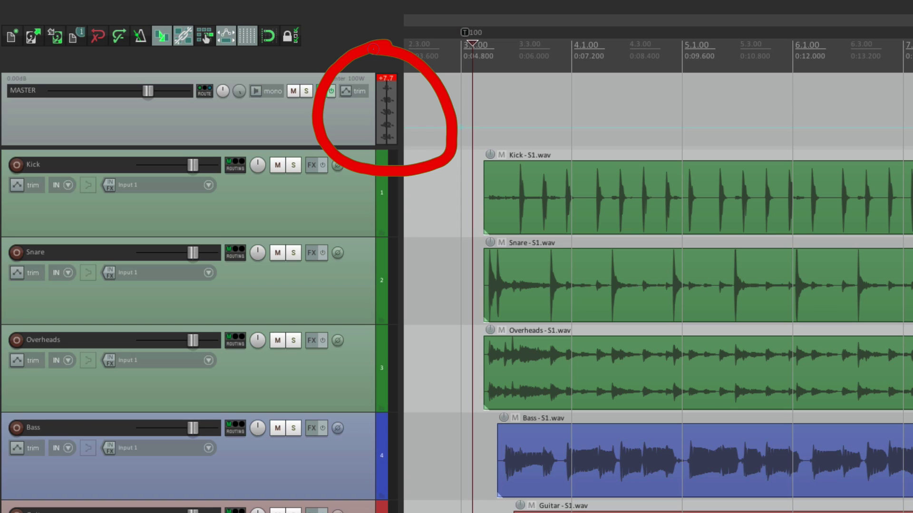
Render the master mix from File > Render using Full-speed Offline mode to PT Signal Routing - Q-005.wav
{"action": "mouse_move", "coordinate": [188, 6]}
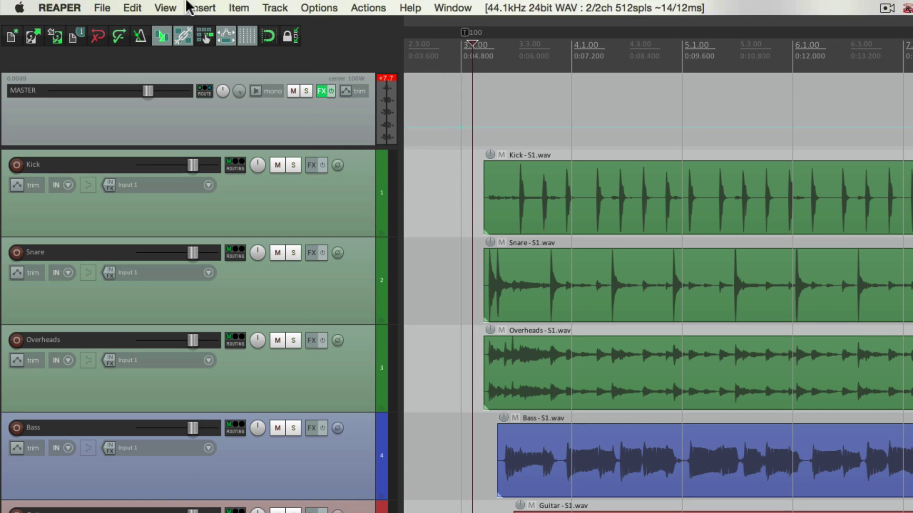
{"action": "left_click", "coordinate": [101, 8]}
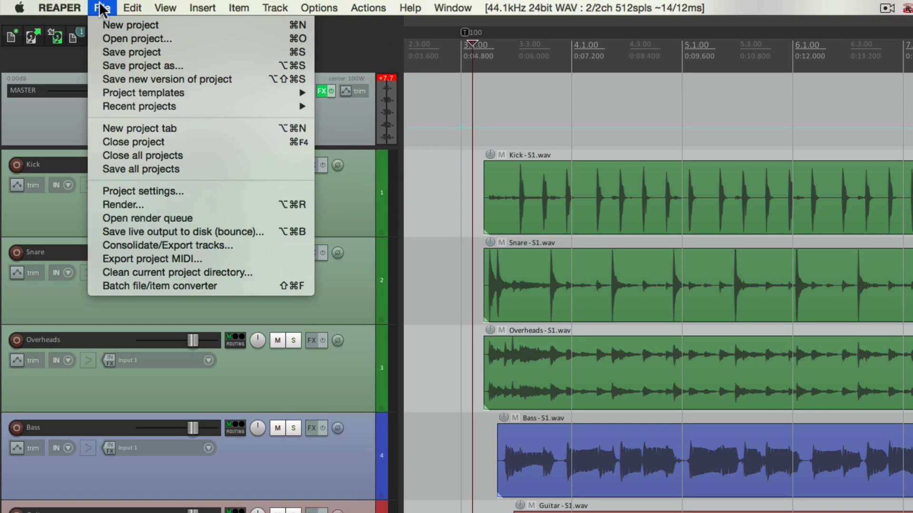
{"action": "left_click", "coordinate": [97, 206]}
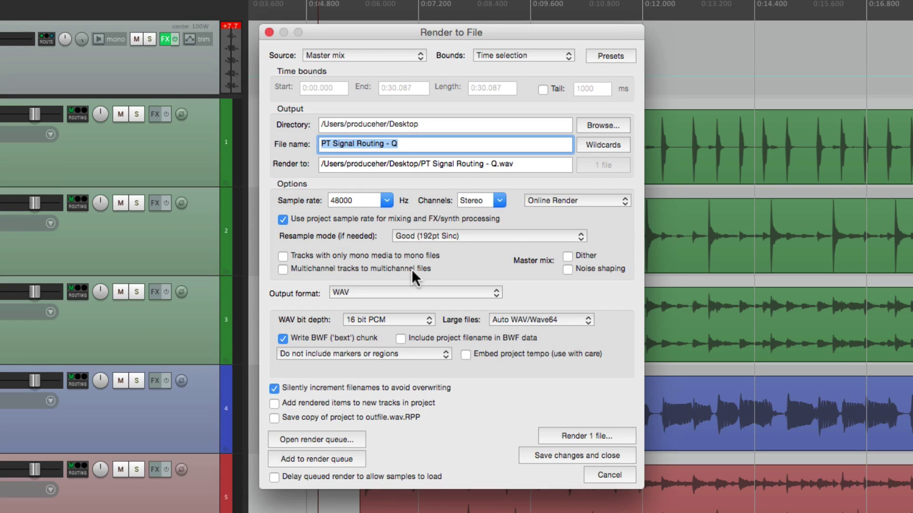
{"action": "left_click", "coordinate": [554, 200]}
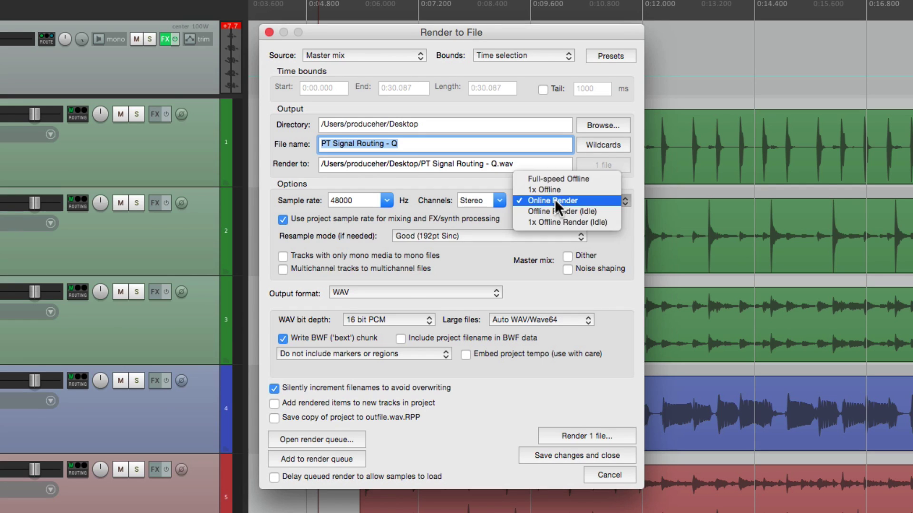
{"action": "left_click", "coordinate": [586, 181]}
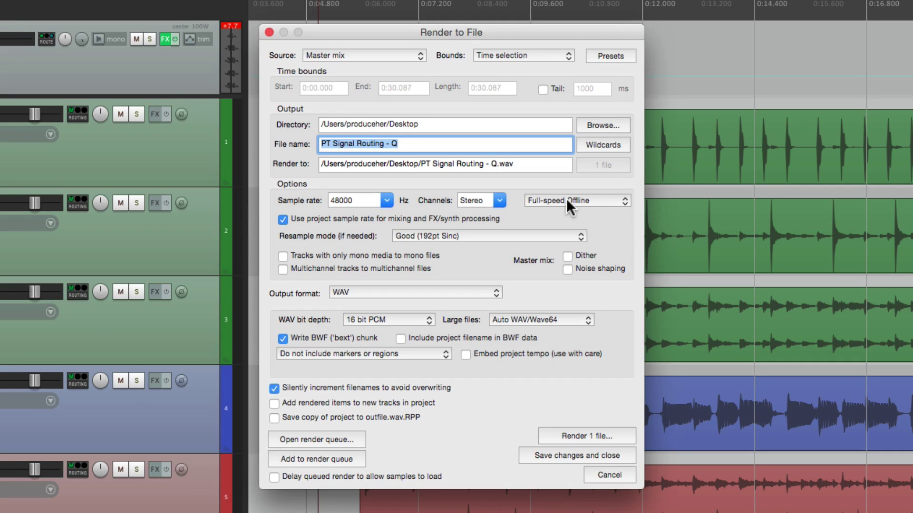
{"action": "left_click", "coordinate": [567, 439]}
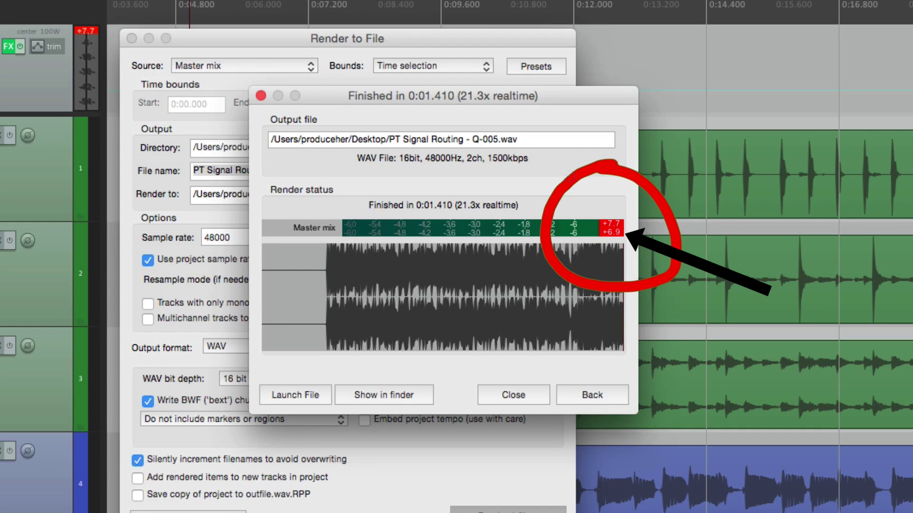
Close the render windows and add JS: Volume/Pan Smoother v5 after ReaComp using the 'volume' filter
{"action": "left_click", "coordinate": [509, 395]}
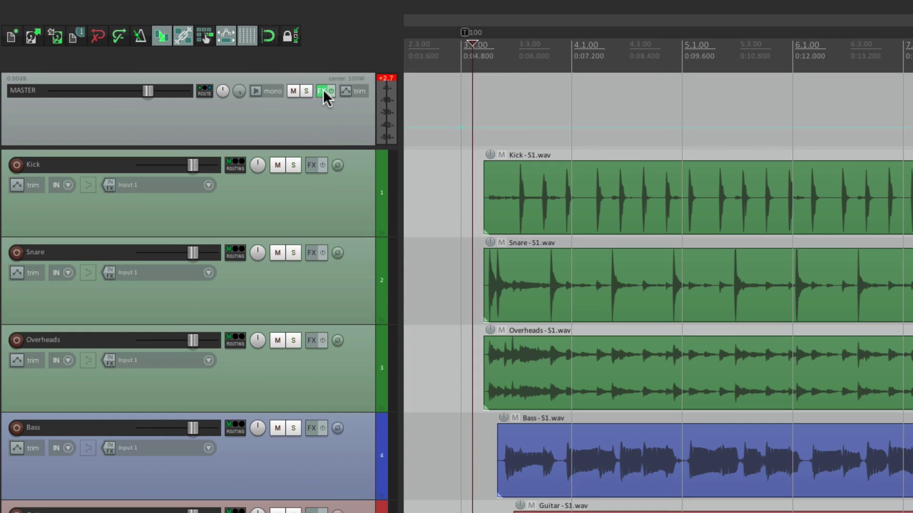
{"action": "left_click", "coordinate": [319, 91]}
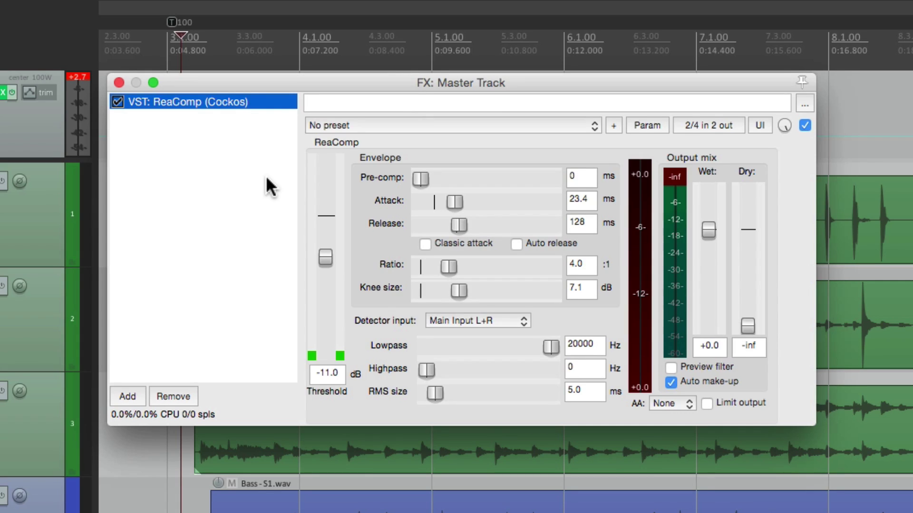
{"action": "double_click", "coordinate": [198, 183]}
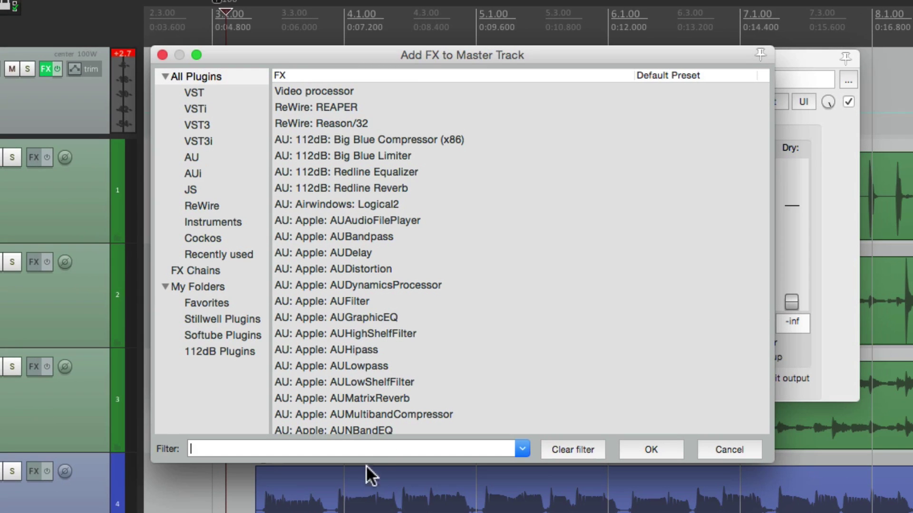
{"action": "type", "text": "volume"}
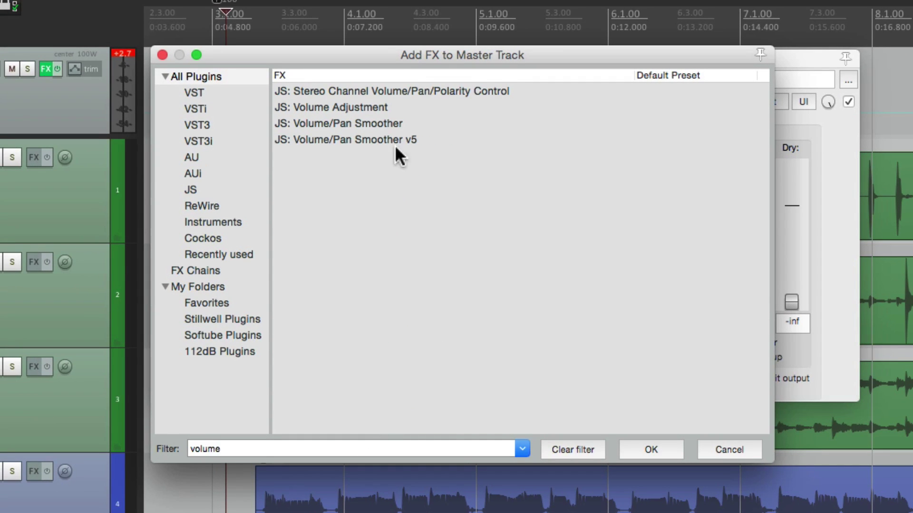
{"action": "left_click", "coordinate": [409, 149]}
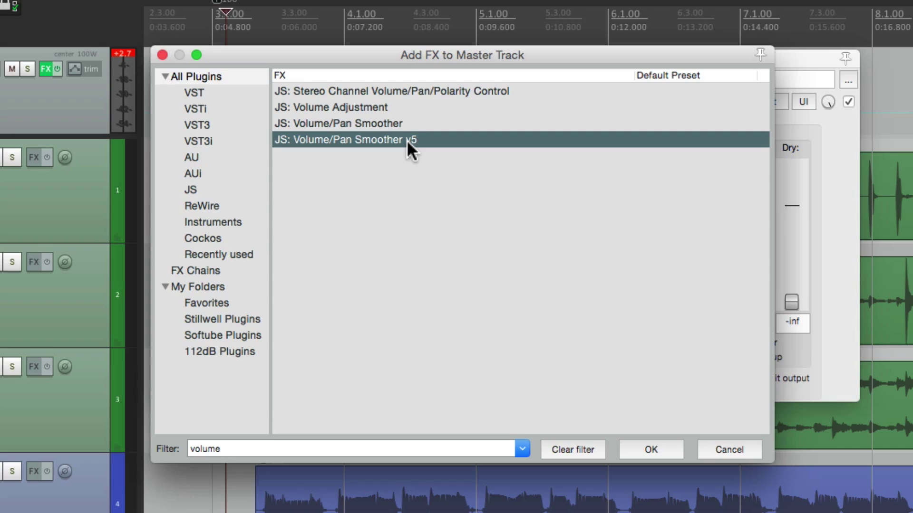
{"action": "double_click", "coordinate": [406, 139]}
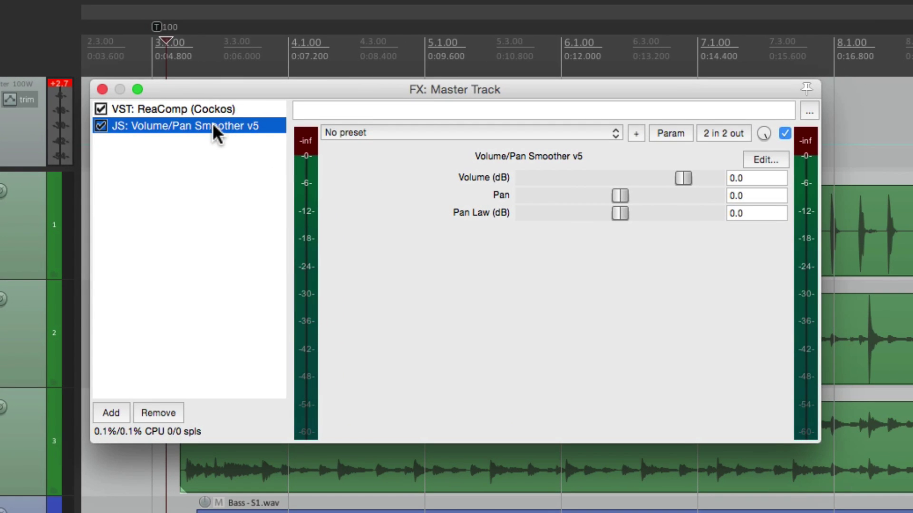
Move Volume/Pan Smoother above ReaComp in the master chain and audition the mix
{"action": "left_click_drag", "start_coordinate": [218, 125], "coordinate": [212, 105]}
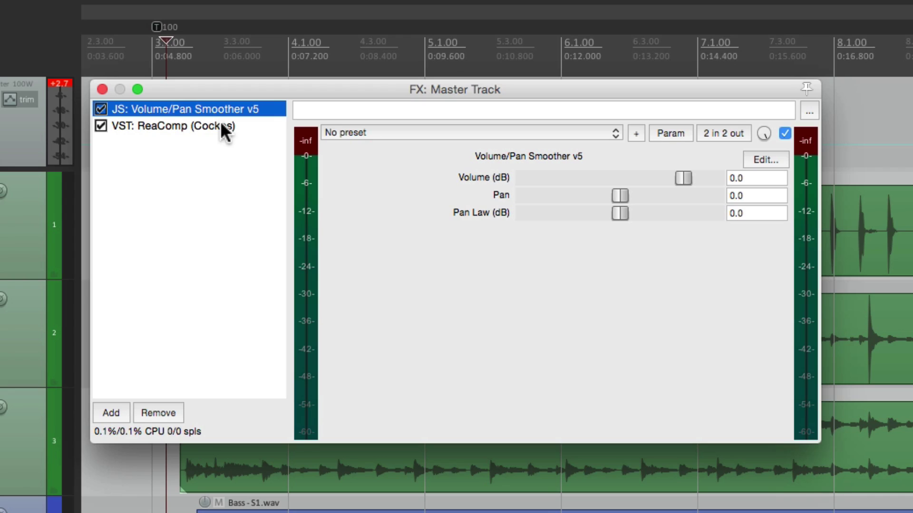
{"action": "left_click", "coordinate": [220, 124]}
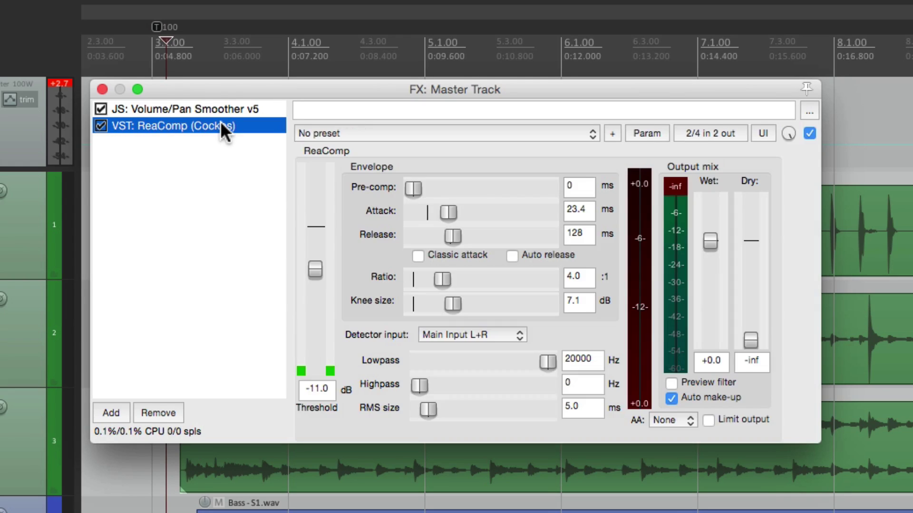
{"action": "key", "text": "space"}
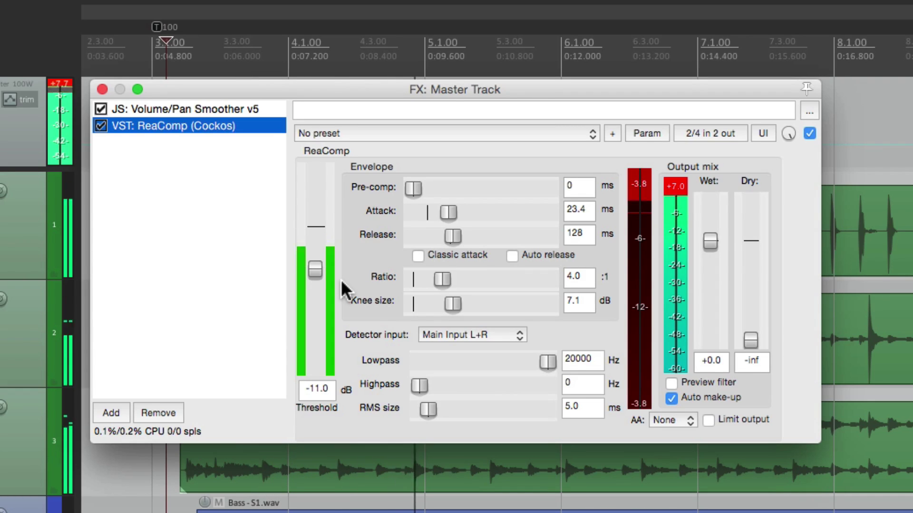
{"action": "key", "text": "space"}
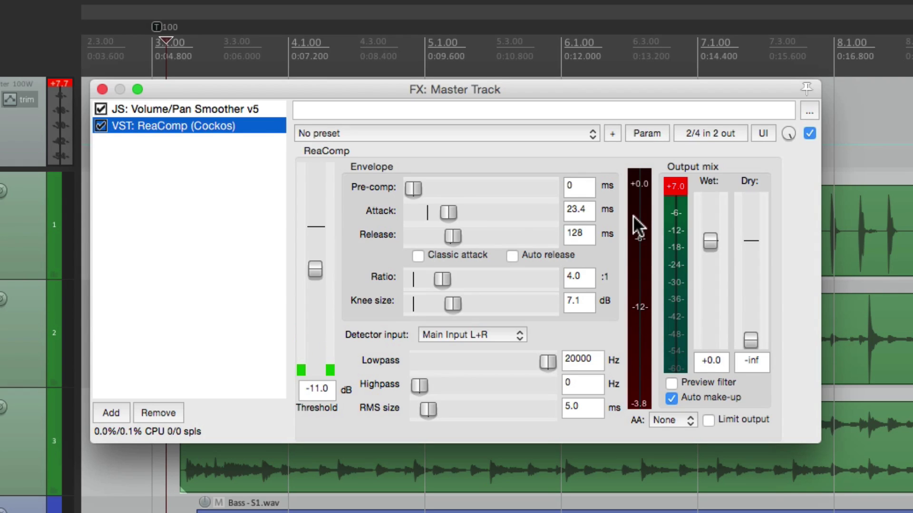
{"action": "key", "text": "space"}
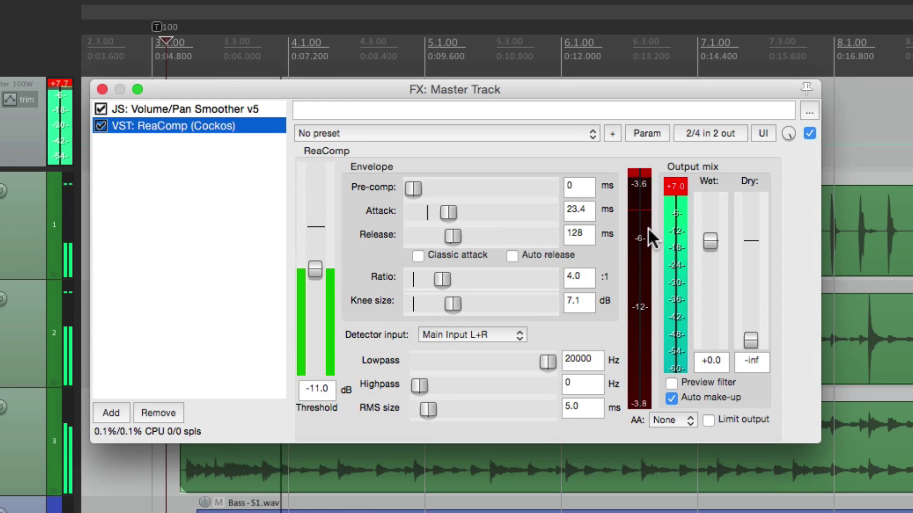
{"action": "key", "text": "space"}
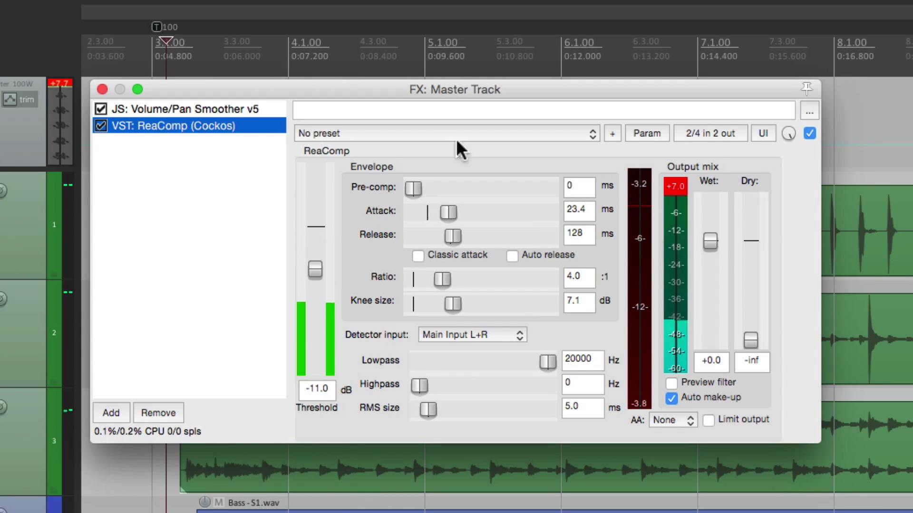
Set the smoother's Volume (dB) to -8 and play the mix through ReaComp
{"action": "left_click", "coordinate": [210, 108]}
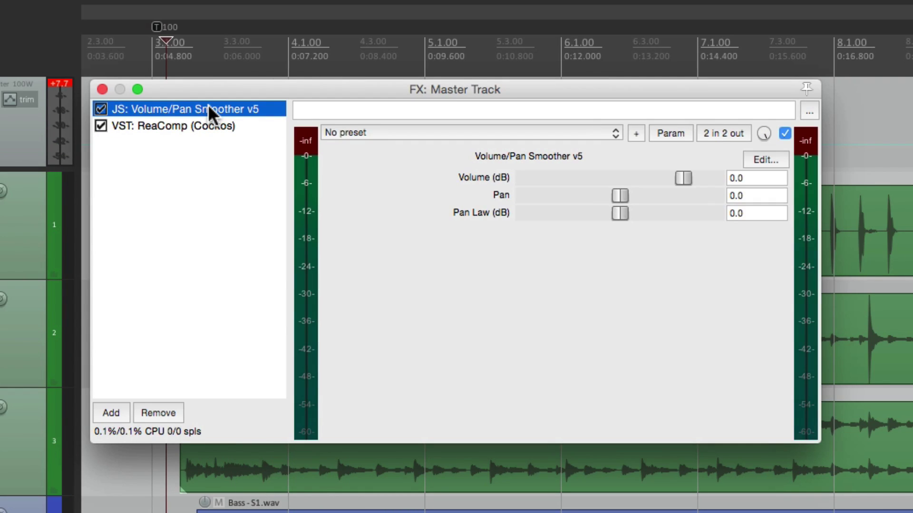
{"action": "left_click", "coordinate": [750, 179]}
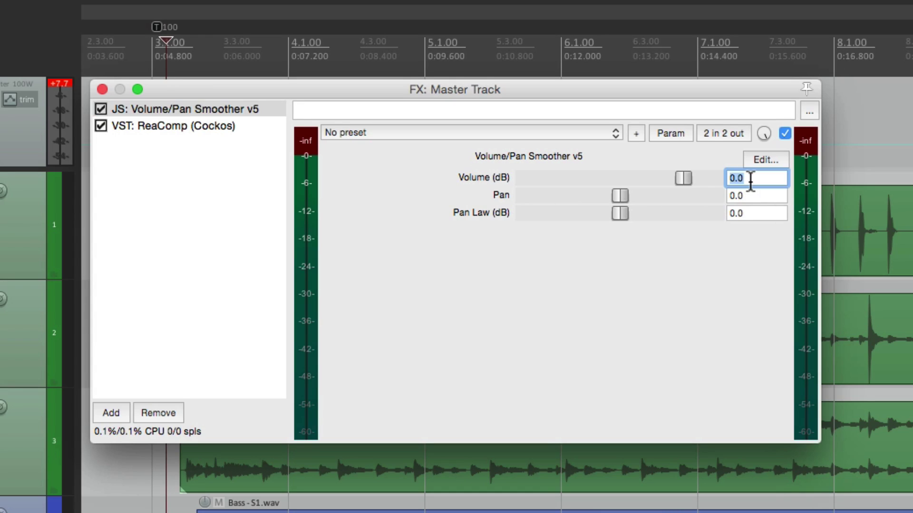
{"action": "type", "text": "-8"}
{"action": "key", "text": "Return"}
{"action": "left_click", "coordinate": [248, 138]}
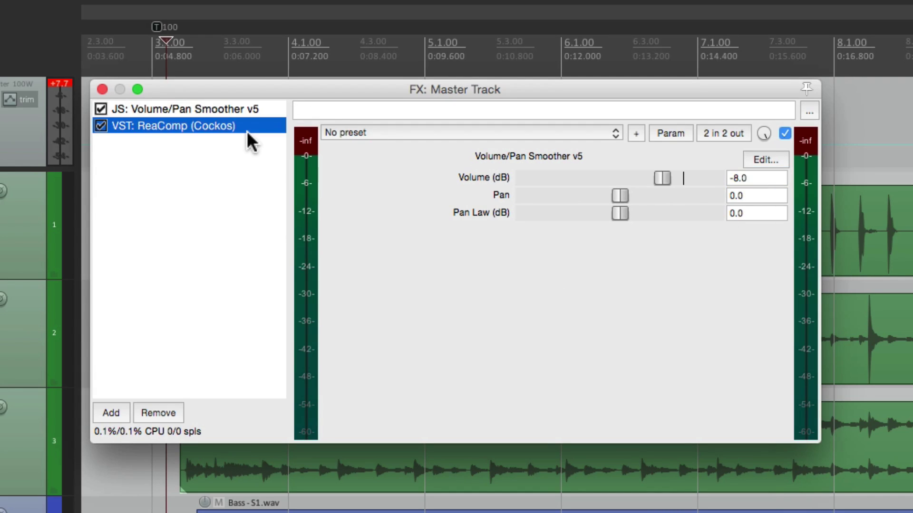
{"action": "key", "text": "space"}
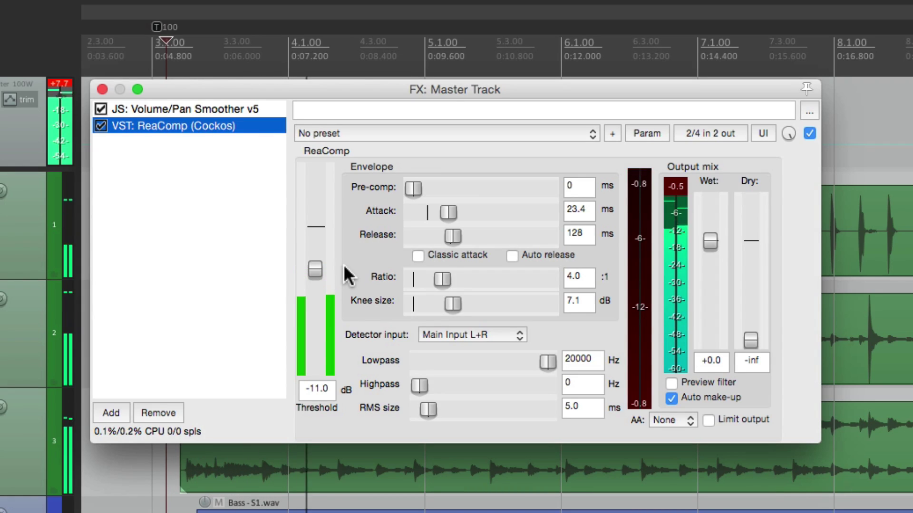
{"action": "key", "text": "space"}
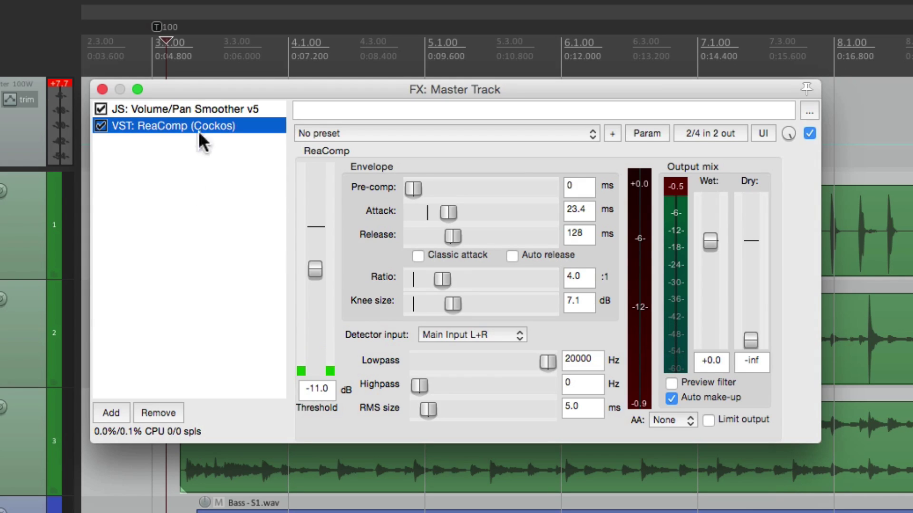
Drag Volume/Pan Smoother below ReaComp, select ReaComp, and start playback
{"action": "left_click_drag", "start_coordinate": [202, 106], "coordinate": [208, 145]}
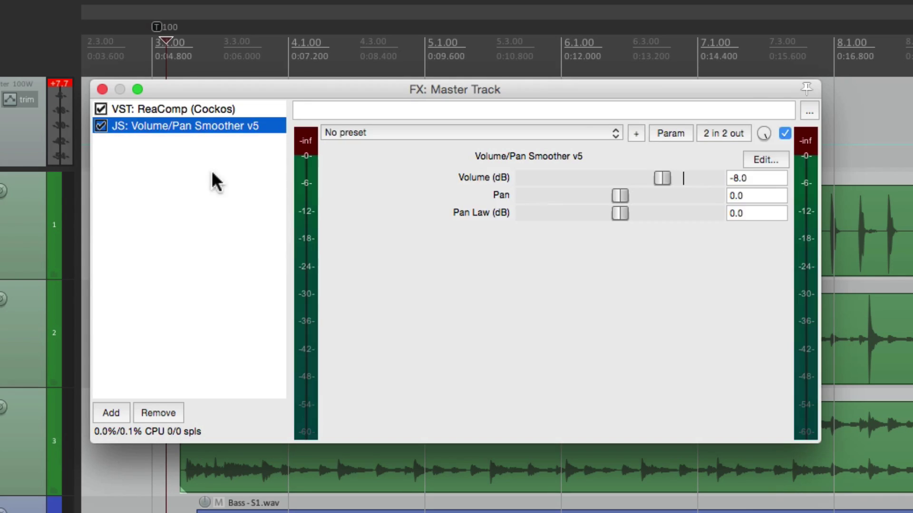
{"action": "left_click", "coordinate": [217, 111]}
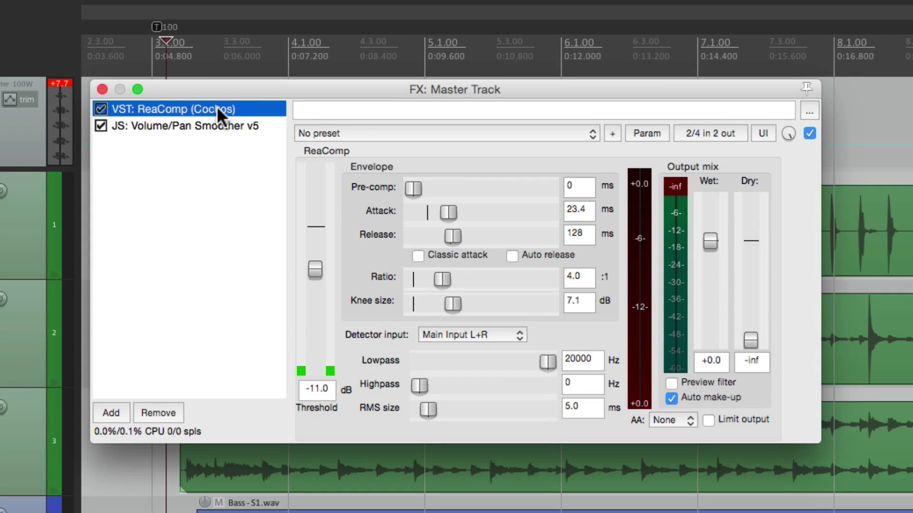
{"action": "key", "text": "space"}
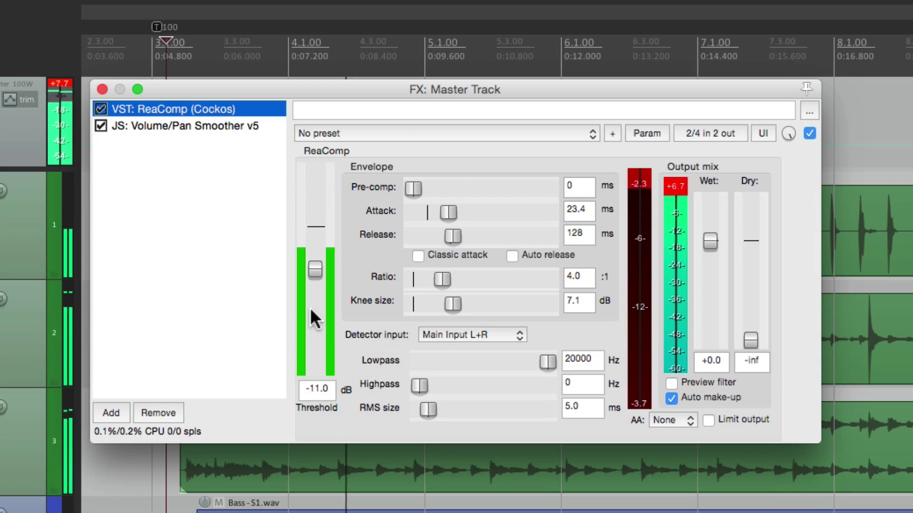
Select the Volume/Pan Smoother and play the mix, confirming the master peaks at -0.3
{"action": "left_click", "coordinate": [220, 125]}
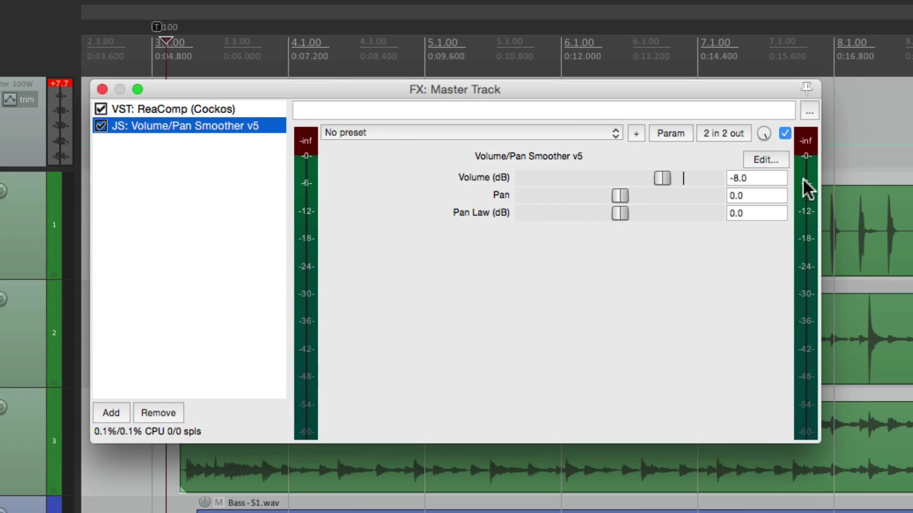
{"action": "key", "text": "space"}
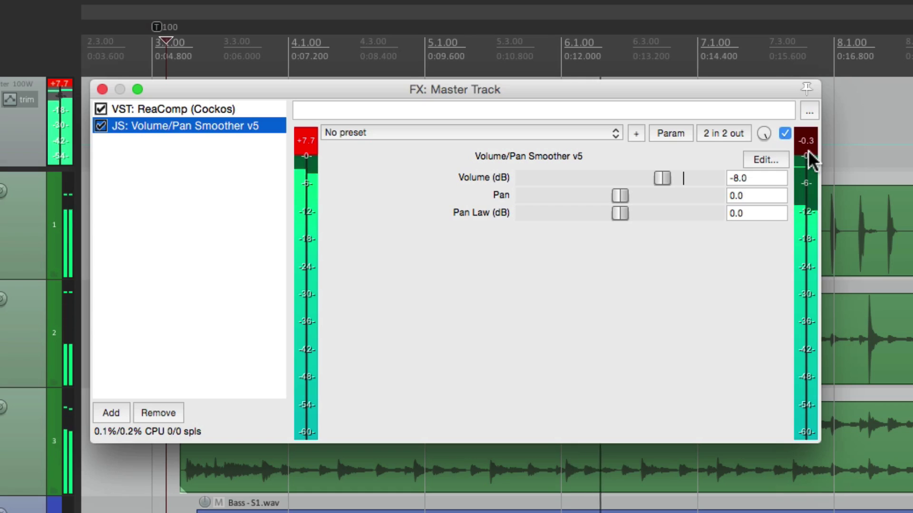
{"action": "key", "text": "space"}
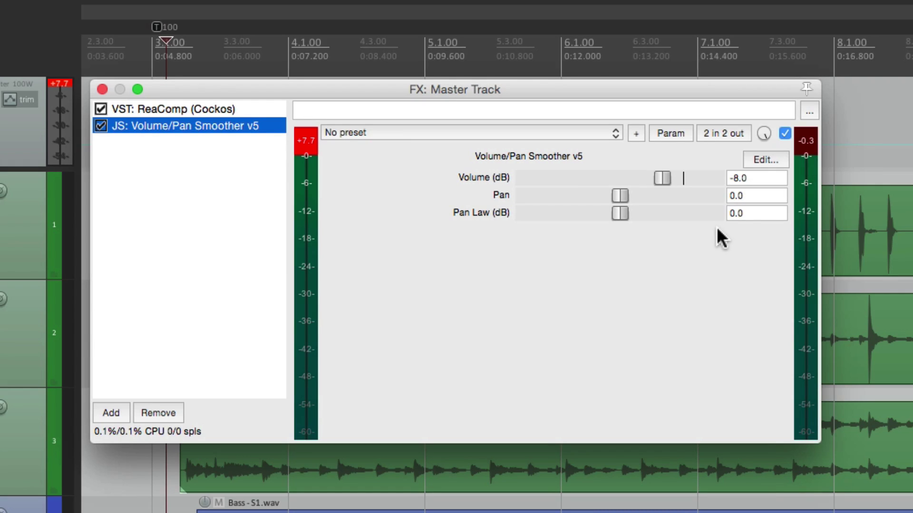
Render the master mix to PT Signal Routing - Q-006.wav with the render shortcut, checking the -0.3 peak
{"action": "key", "text": "super+alt+r"}
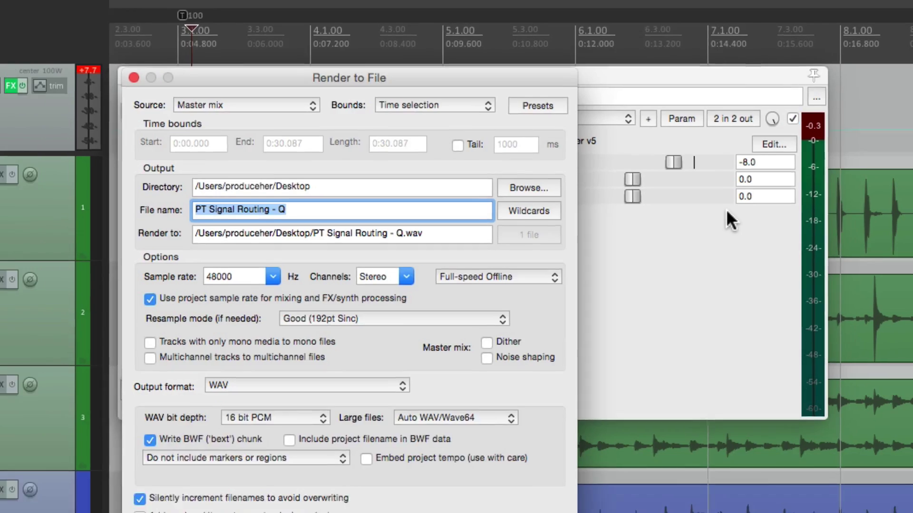
{"action": "left_click", "coordinate": [562, 439]}
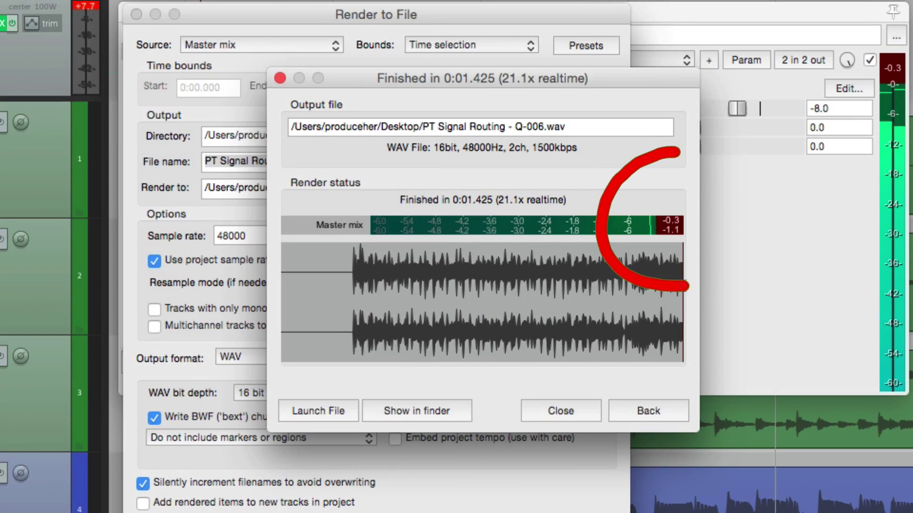
{"action": "mouse_move", "coordinate": [683, 285]}
{"action": "left_mouse_down"}
{"action": "mouse_move", "coordinate": [743, 232]}
{"action": "mouse_move", "coordinate": [689, 162]}
{"action": "mouse_move", "coordinate": [661, 156]}
{"action": "left_mouse_up"}
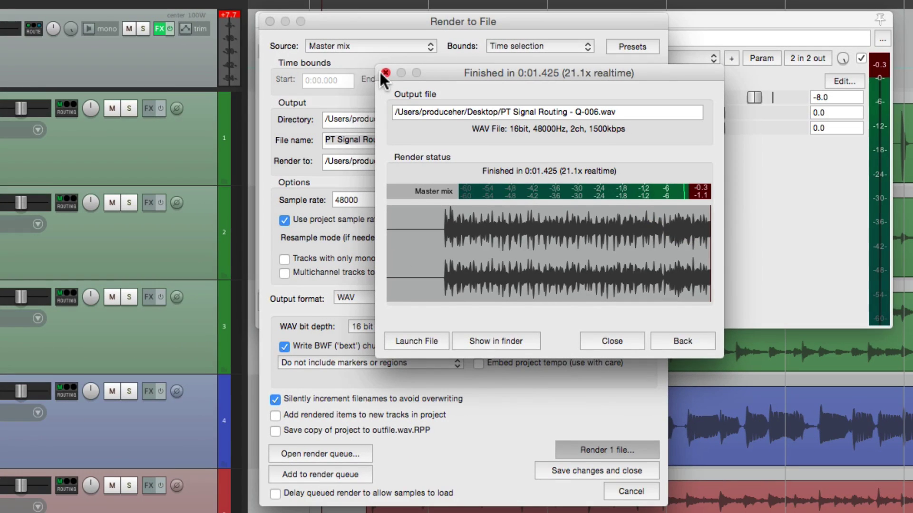
Close the render dialogs and remove Volume/Pan Smoother from the master chain
{"action": "left_click", "coordinate": [385, 72]}
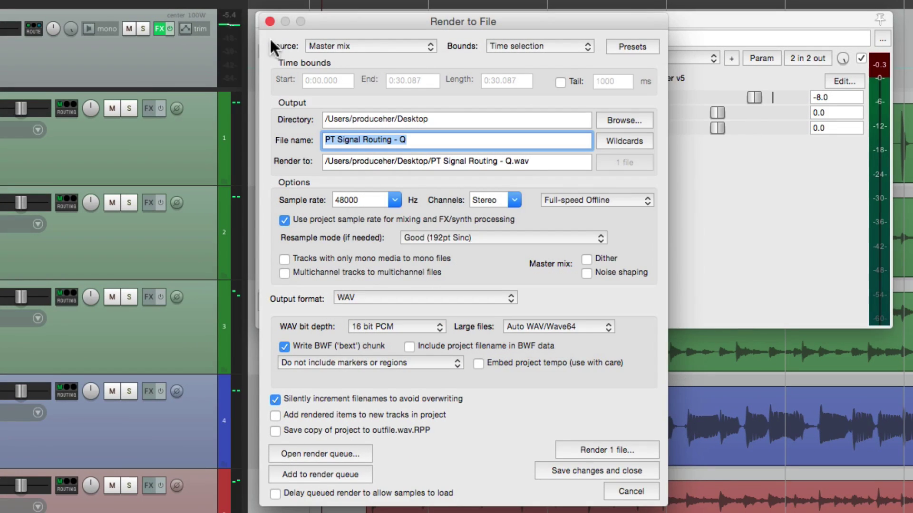
{"action": "left_click", "coordinate": [270, 21]}
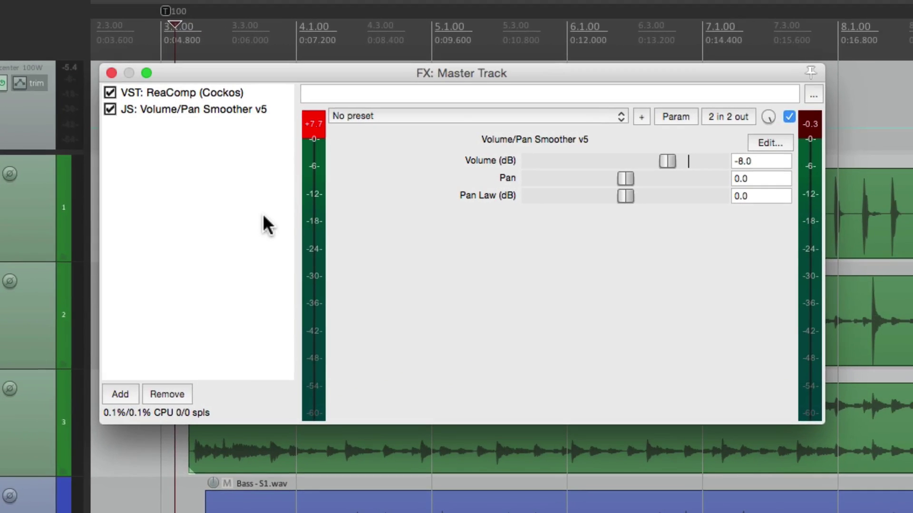
{"action": "left_click", "coordinate": [263, 215]}
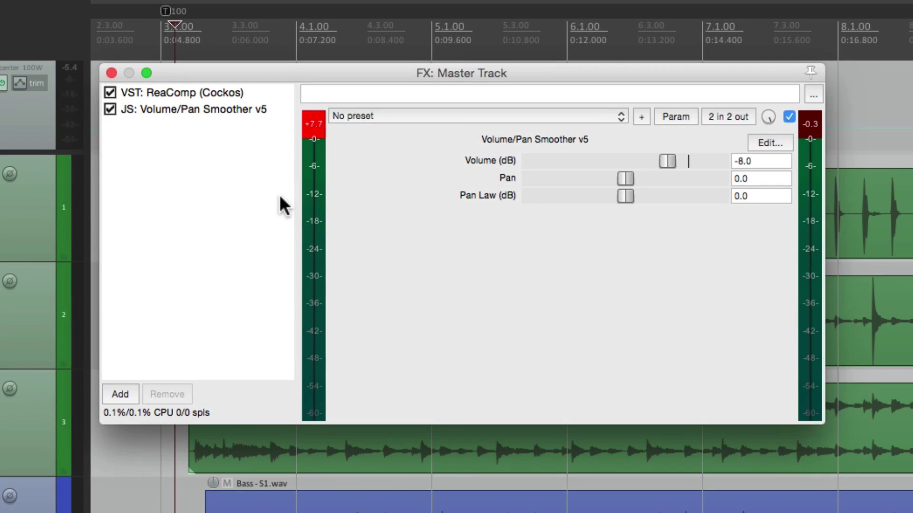
{"action": "left_click", "coordinate": [259, 110]}
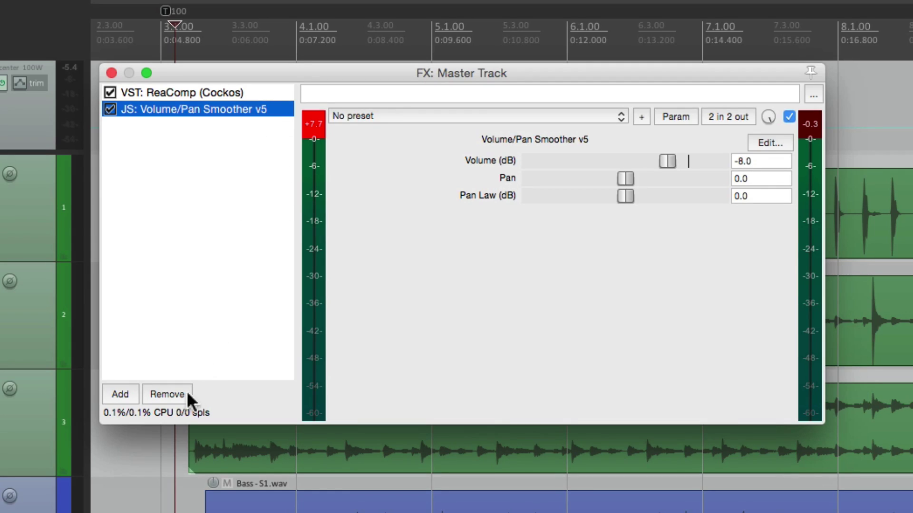
{"action": "left_click", "coordinate": [167, 393]}
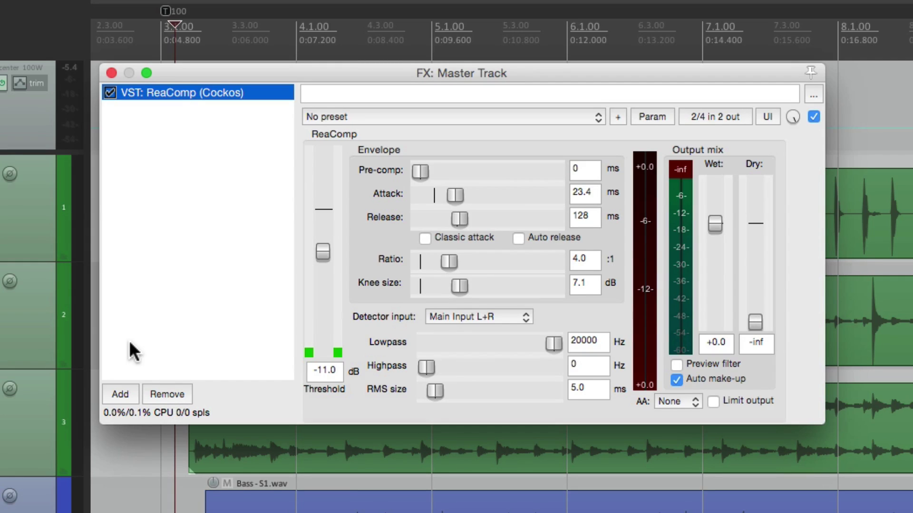
Add JS: Master Limiter after ReaComp using the 'limiter' filter
{"action": "left_click", "coordinate": [123, 393]}
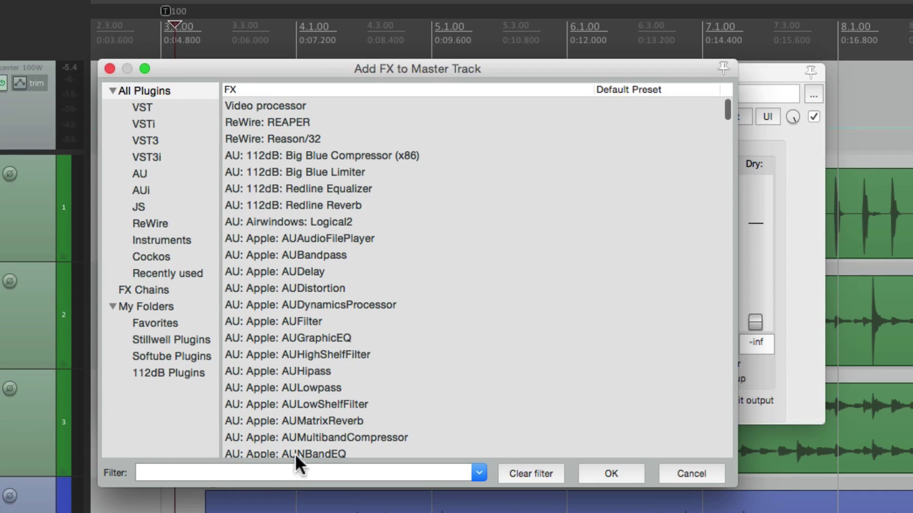
{"action": "left_click", "coordinate": [294, 465]}
{"action": "type", "text": "limiter"}
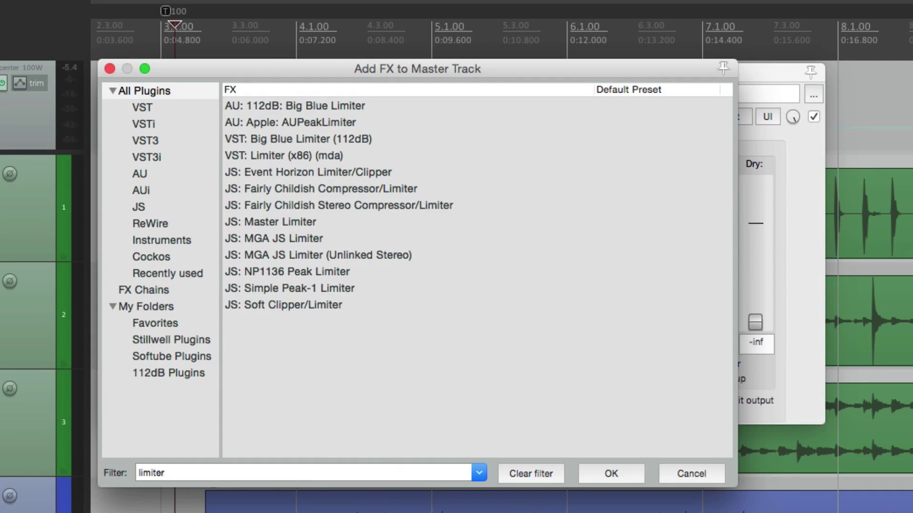
{"action": "left_click", "coordinate": [329, 220]}
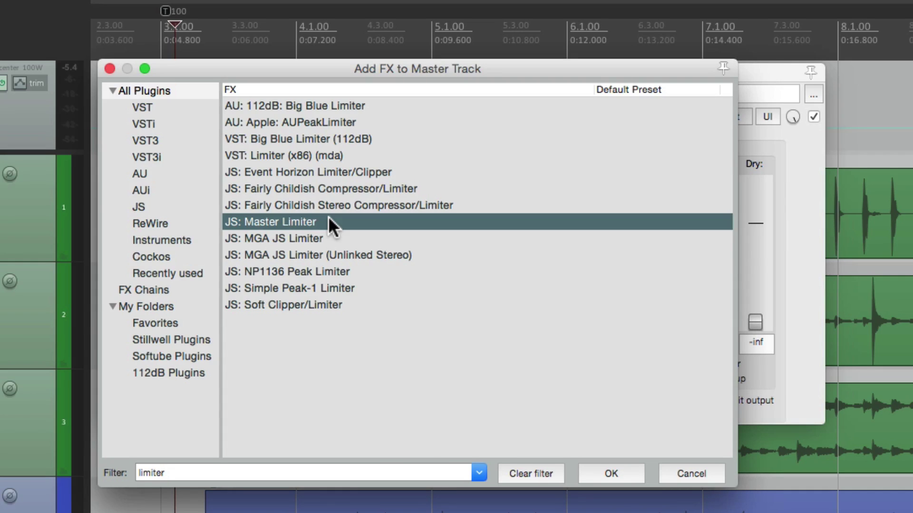
{"action": "double_click", "coordinate": [328, 221]}
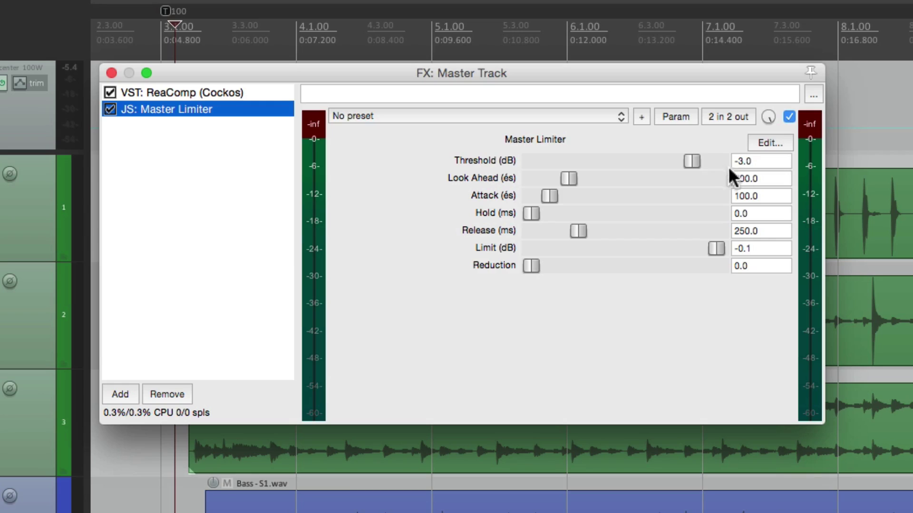
{"action": "left_click_drag", "start_coordinate": [694, 162], "coordinate": [722, 161]}
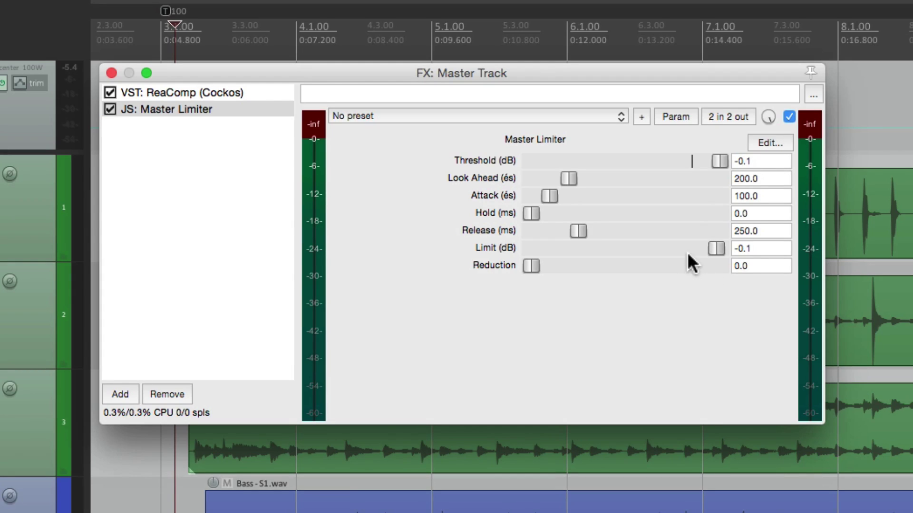
{"action": "key", "text": "space"}
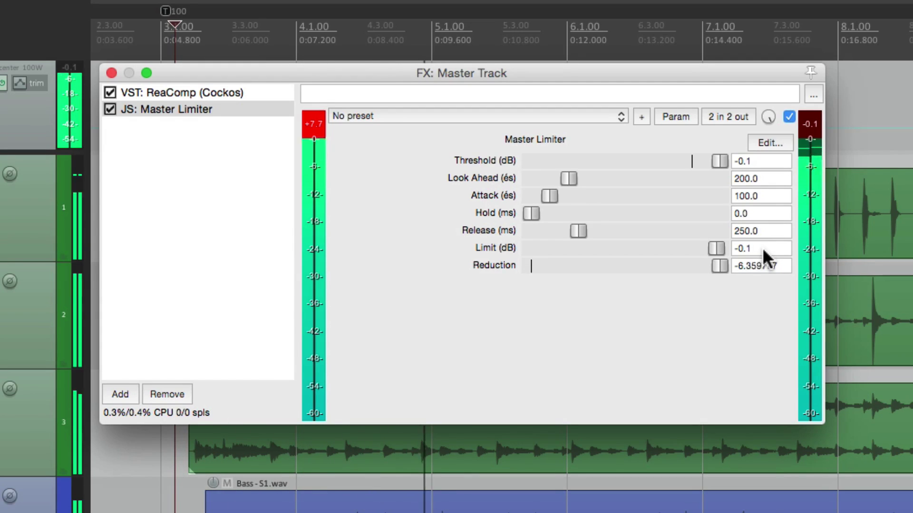
{"action": "key", "text": "space"}
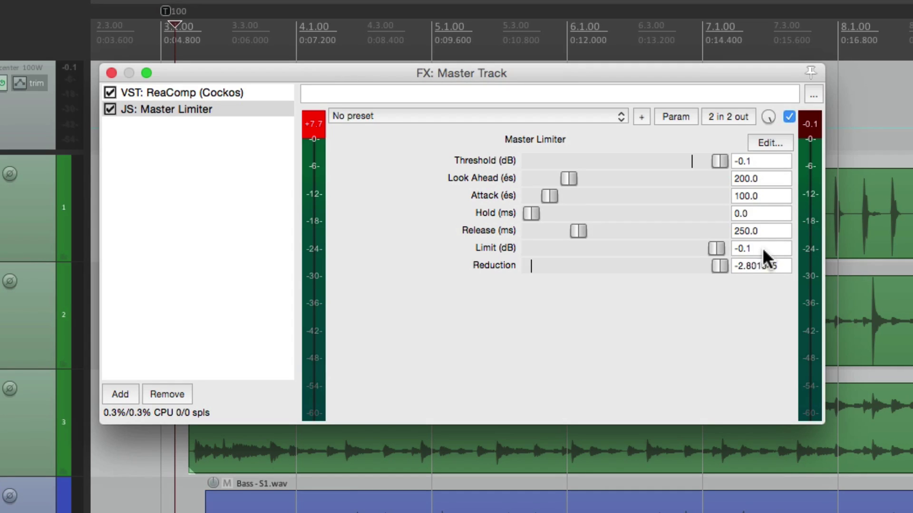
Replace the Master Limiter with Volume/Pan Smoother v5 in the master chain
{"action": "left_click", "coordinate": [201, 111]}
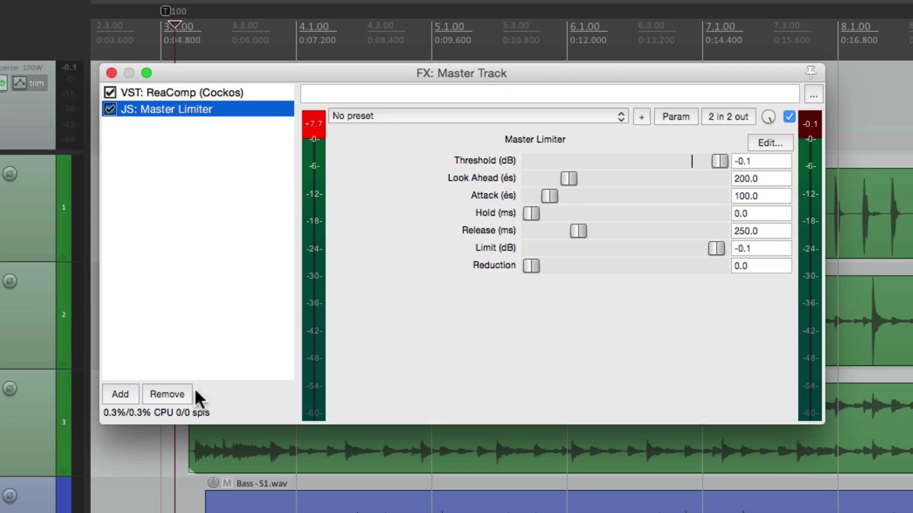
{"action": "left_click", "coordinate": [160, 396]}
{"action": "left_click", "coordinate": [121, 395]}
{"action": "type", "text": "volume"}
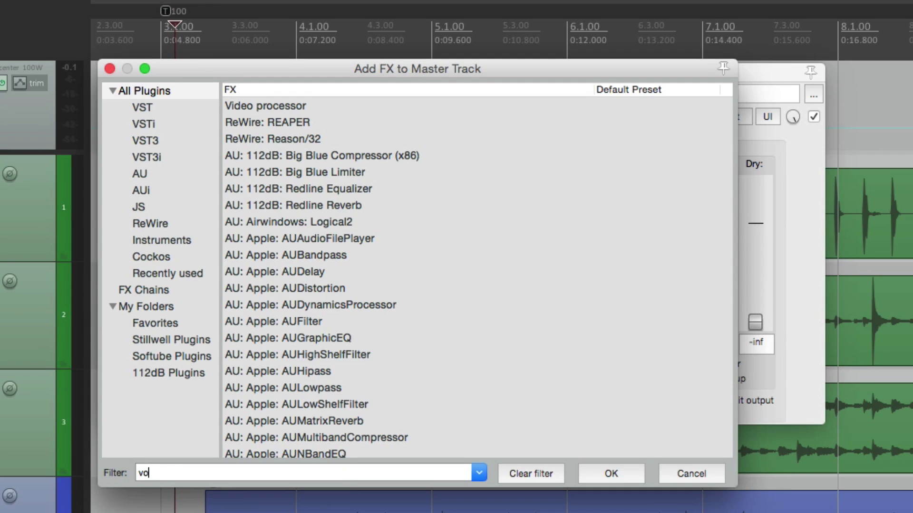
{"action": "left_click", "coordinate": [302, 154]}
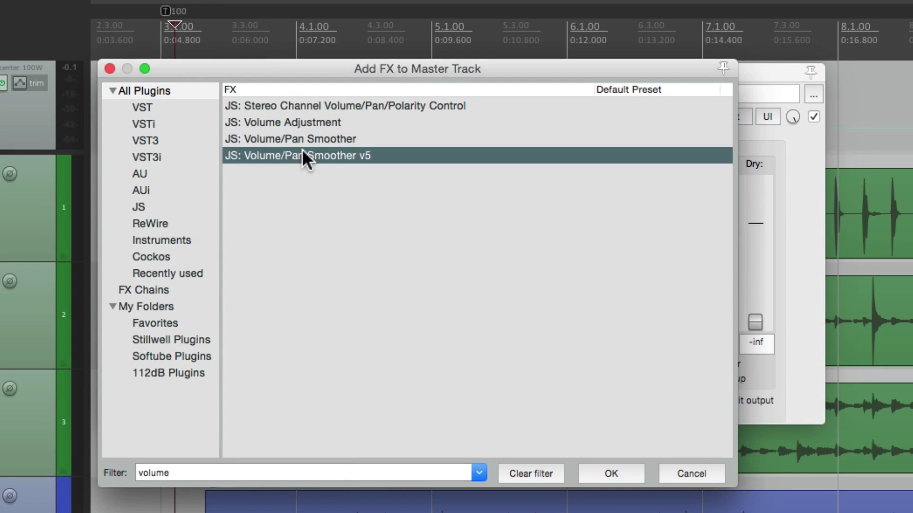
{"action": "double_click", "coordinate": [303, 155]}
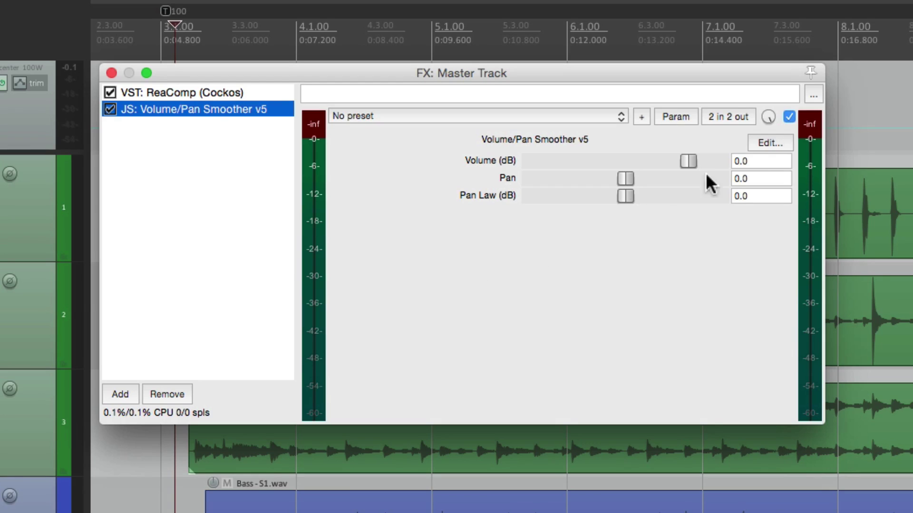
Set the smoother's volume to -8 dB, audition it, and bring up the add-plugin list
{"action": "left_click", "coordinate": [761, 162]}
{"action": "type", "text": "-8"}
{"action": "key", "text": "Return"}
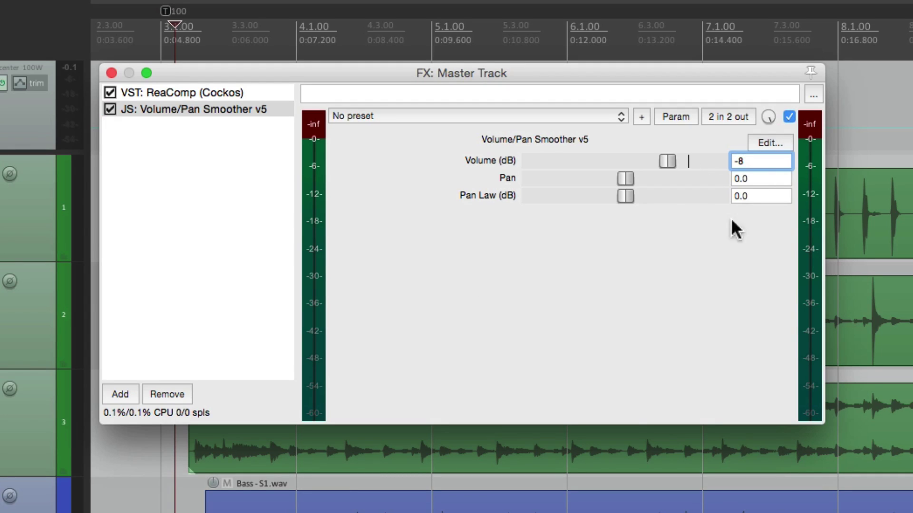
{"action": "key", "text": "space"}
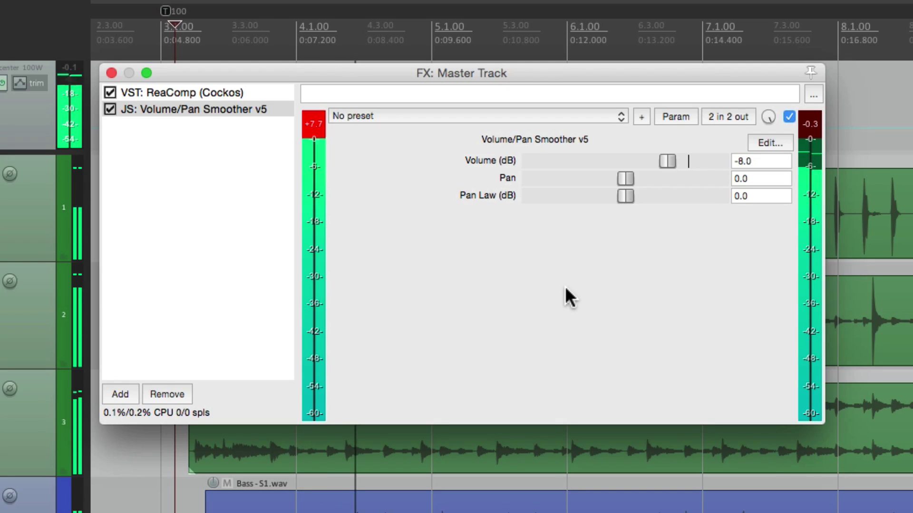
{"action": "key", "text": "space"}
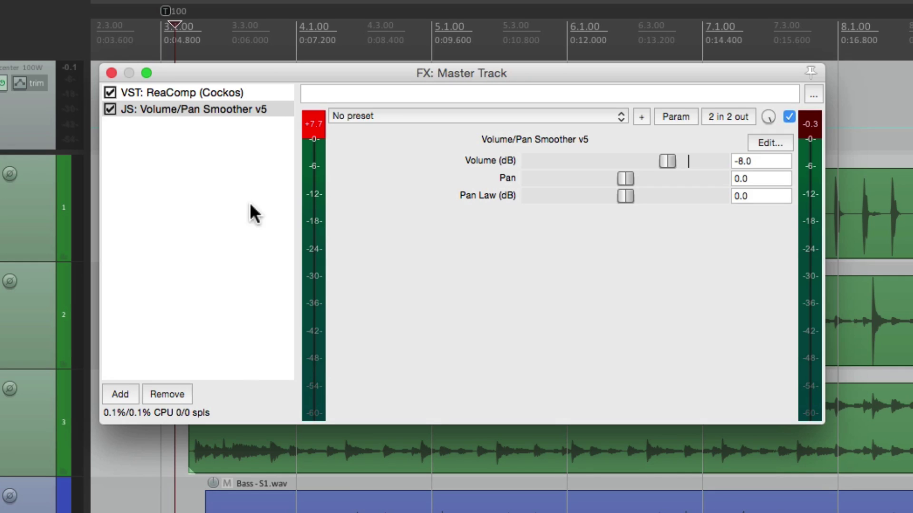
{"action": "double_click", "coordinate": [223, 199]}
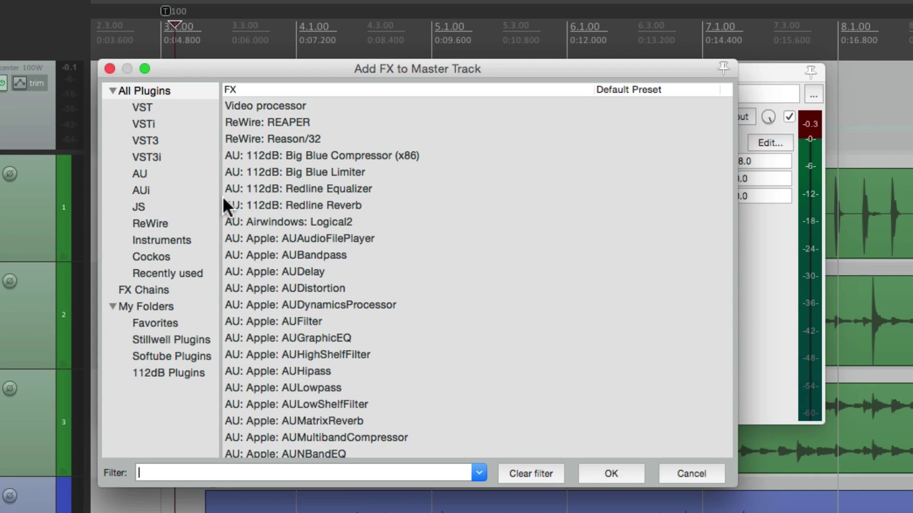
Add Stillwell's Event Horizon from the Stillwell Plugins folder after the smoother
{"action": "left_click", "coordinate": [184, 340]}
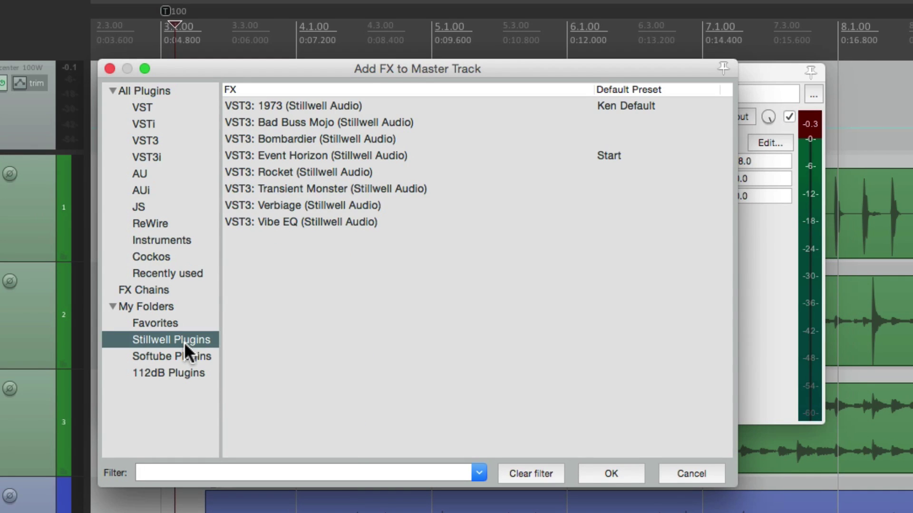
{"action": "left_click", "coordinate": [353, 152]}
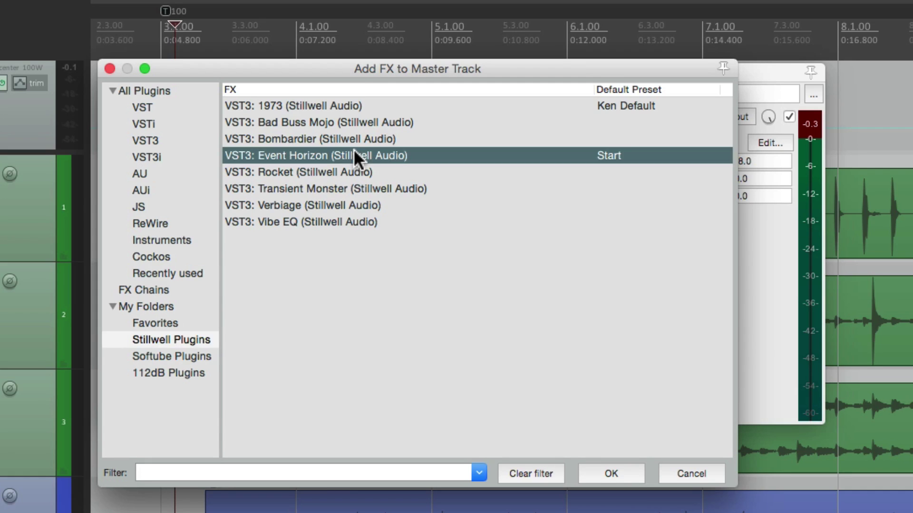
{"action": "double_click", "coordinate": [352, 151]}
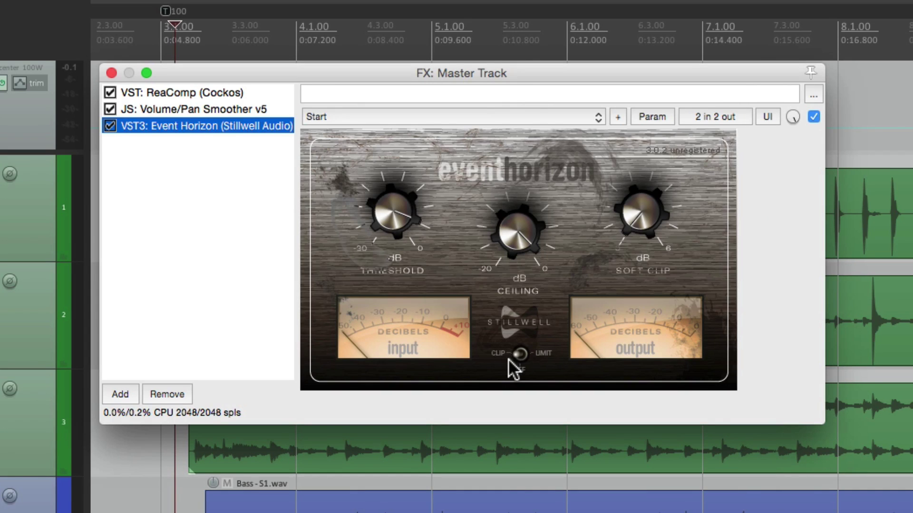
Set Event Horizon's mode switch and lower its threshold slightly during playback
{"action": "left_click", "coordinate": [531, 358]}
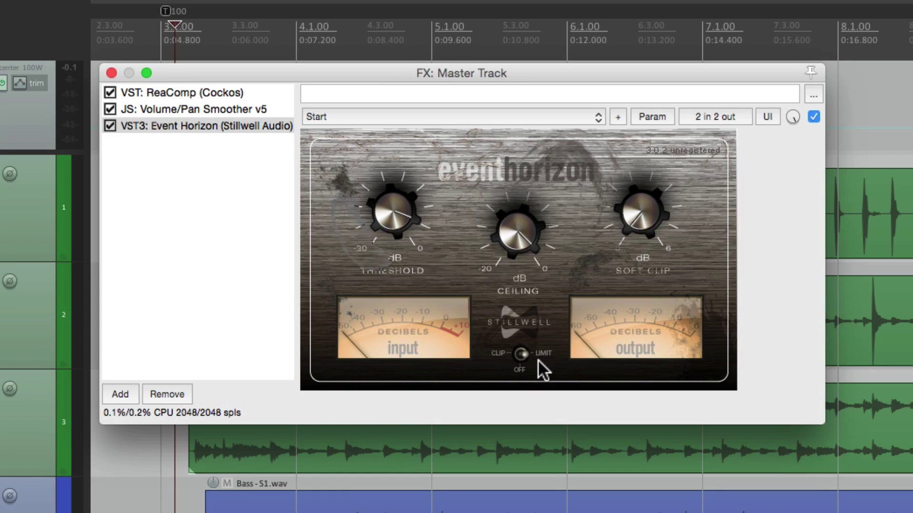
{"action": "key", "text": "space"}
{"action": "left_click_drag", "start_coordinate": [392, 215], "coordinate": [378, 272]}
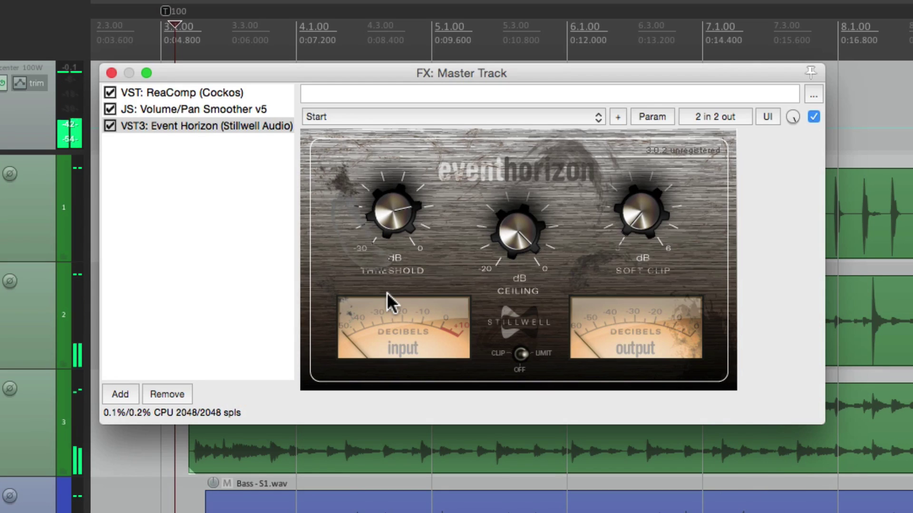
{"action": "key", "text": "space"}
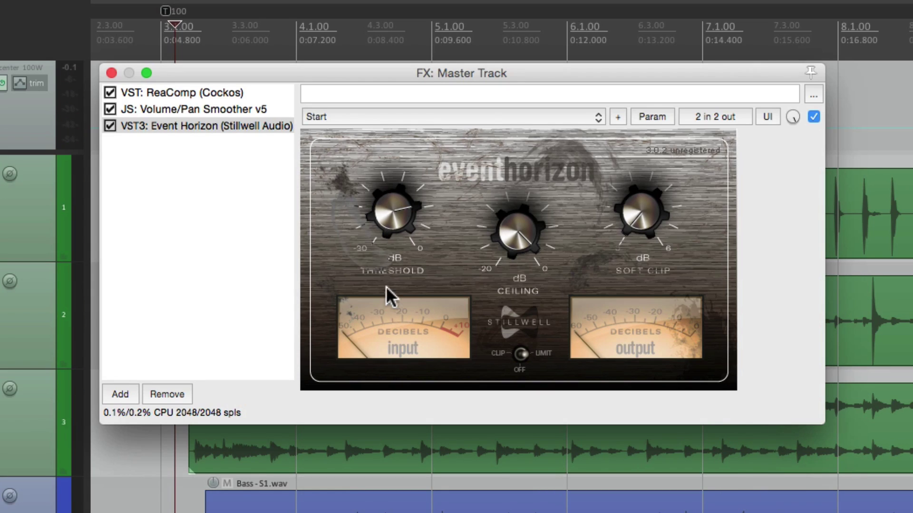
{"action": "left_click", "coordinate": [246, 110]}
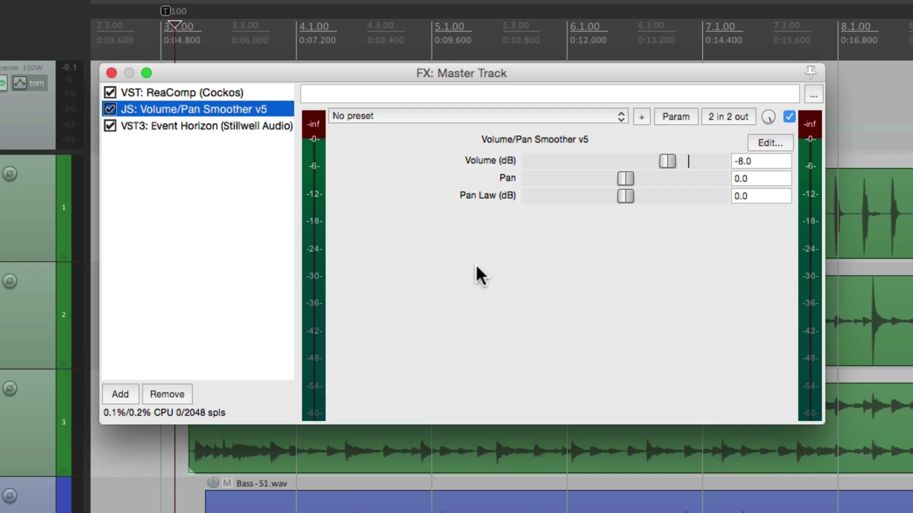
Play the chain while watching the Event Horizon and smoother meters, then open Render to File (Cmd+Alt+R)
{"action": "left_click", "coordinate": [244, 126]}
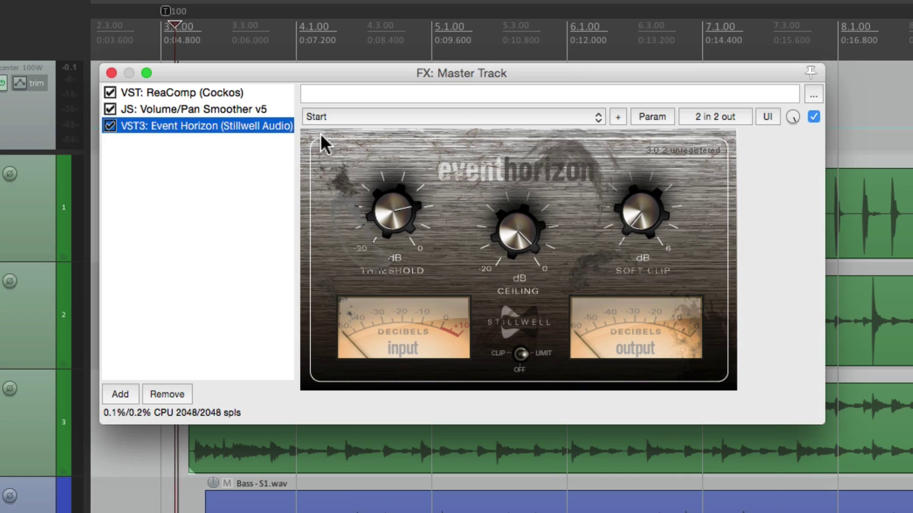
{"action": "key", "text": "space"}
{"action": "left_click", "coordinate": [389, 225]}
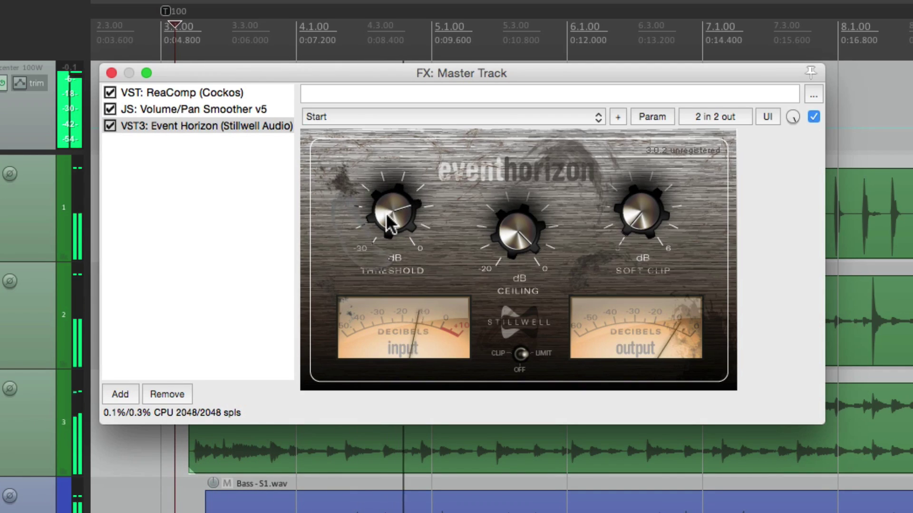
{"action": "left_click", "coordinate": [248, 110]}
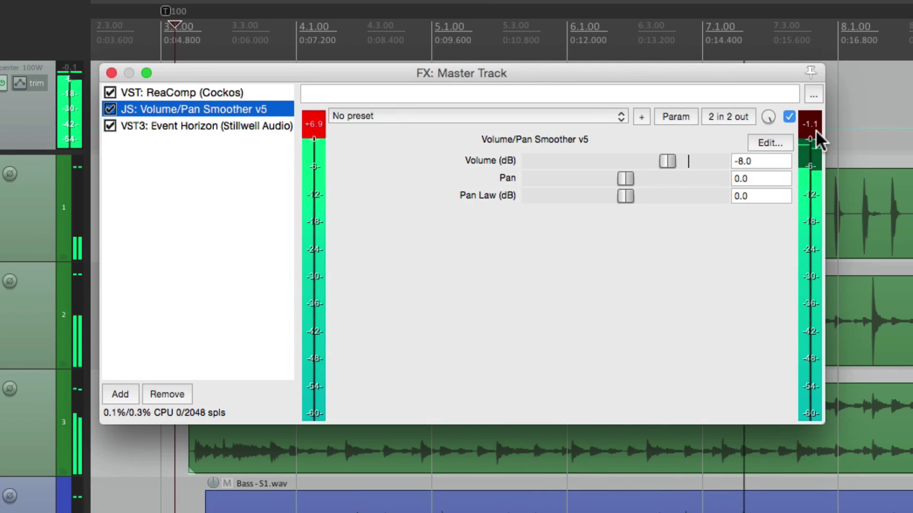
{"action": "key", "text": "space"}
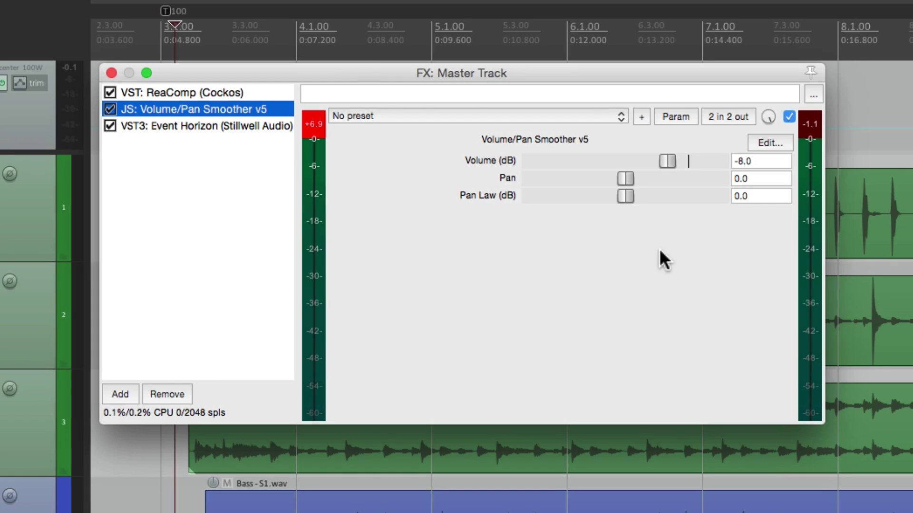
{"action": "key", "text": "super+alt+r"}
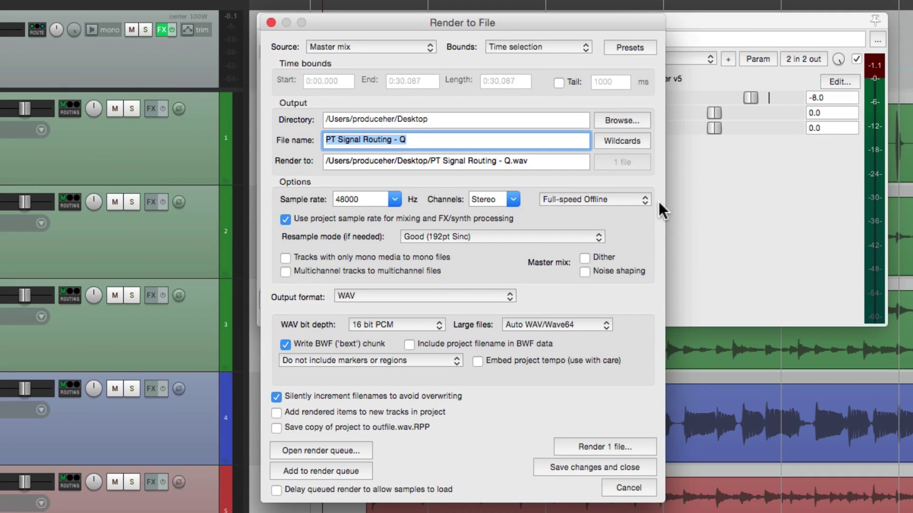
Render Q-007.wav with Event Horizon, then bypass it and render Q-008.wav, peaking at -0.3 dB
{"action": "left_click", "coordinate": [589, 446]}
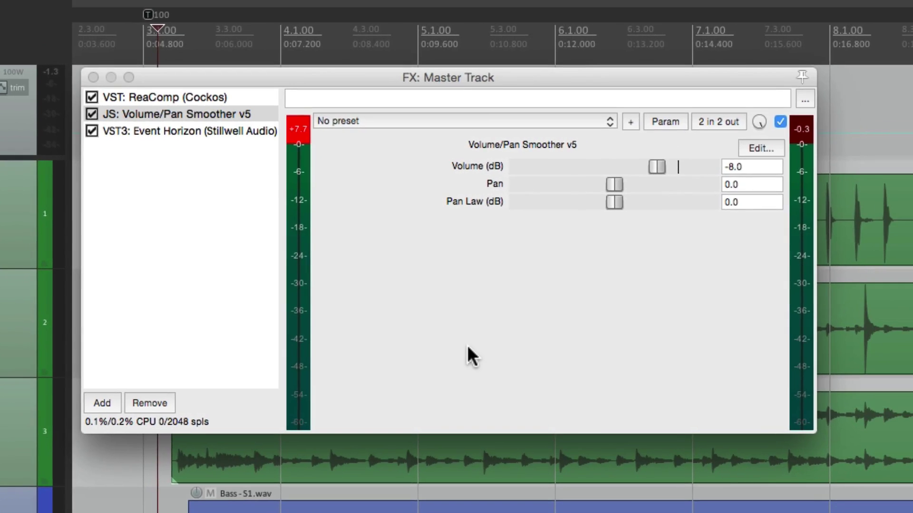
{"action": "left_click", "coordinate": [92, 132]}
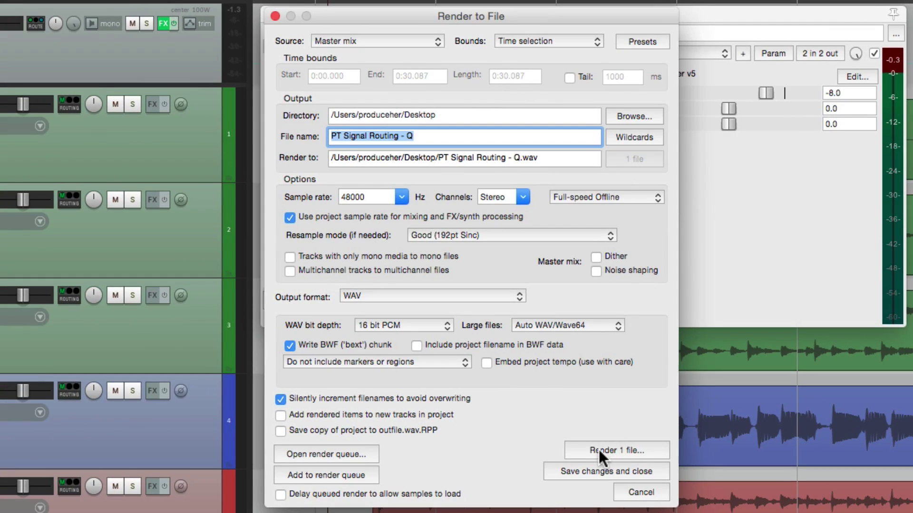
{"action": "left_click", "coordinate": [601, 451]}
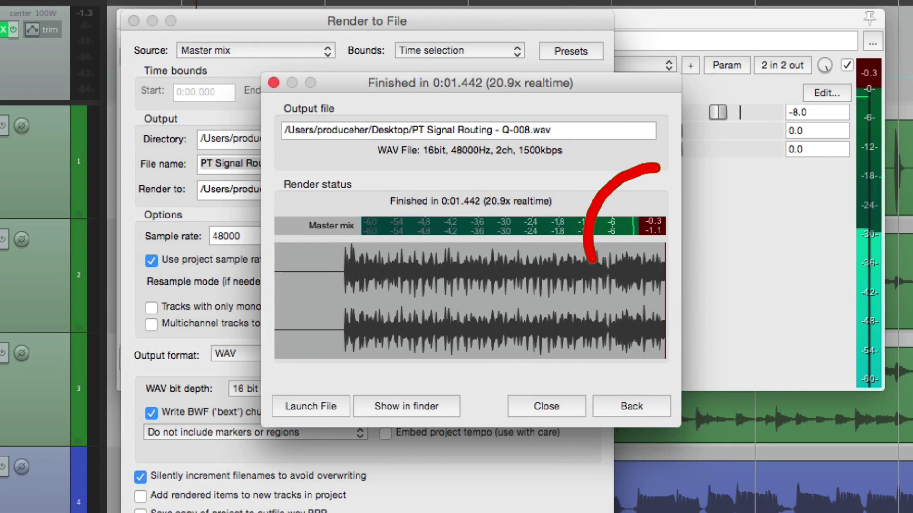
{"action": "mouse_move", "coordinate": [592, 259]}
{"action": "left_mouse_down"}
{"action": "mouse_move", "coordinate": [687, 289]}
{"action": "mouse_move", "coordinate": [706, 209]}
{"action": "mouse_move", "coordinate": [642, 172]}
{"action": "left_mouse_up"}
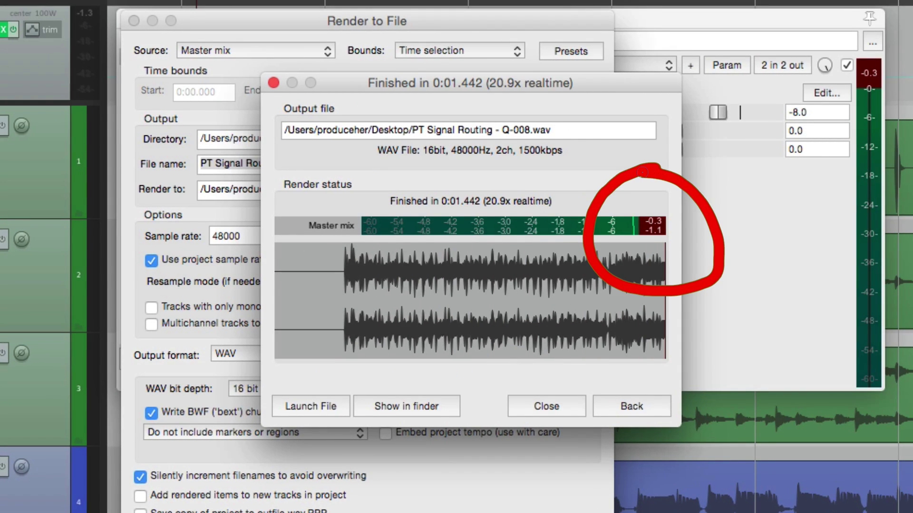